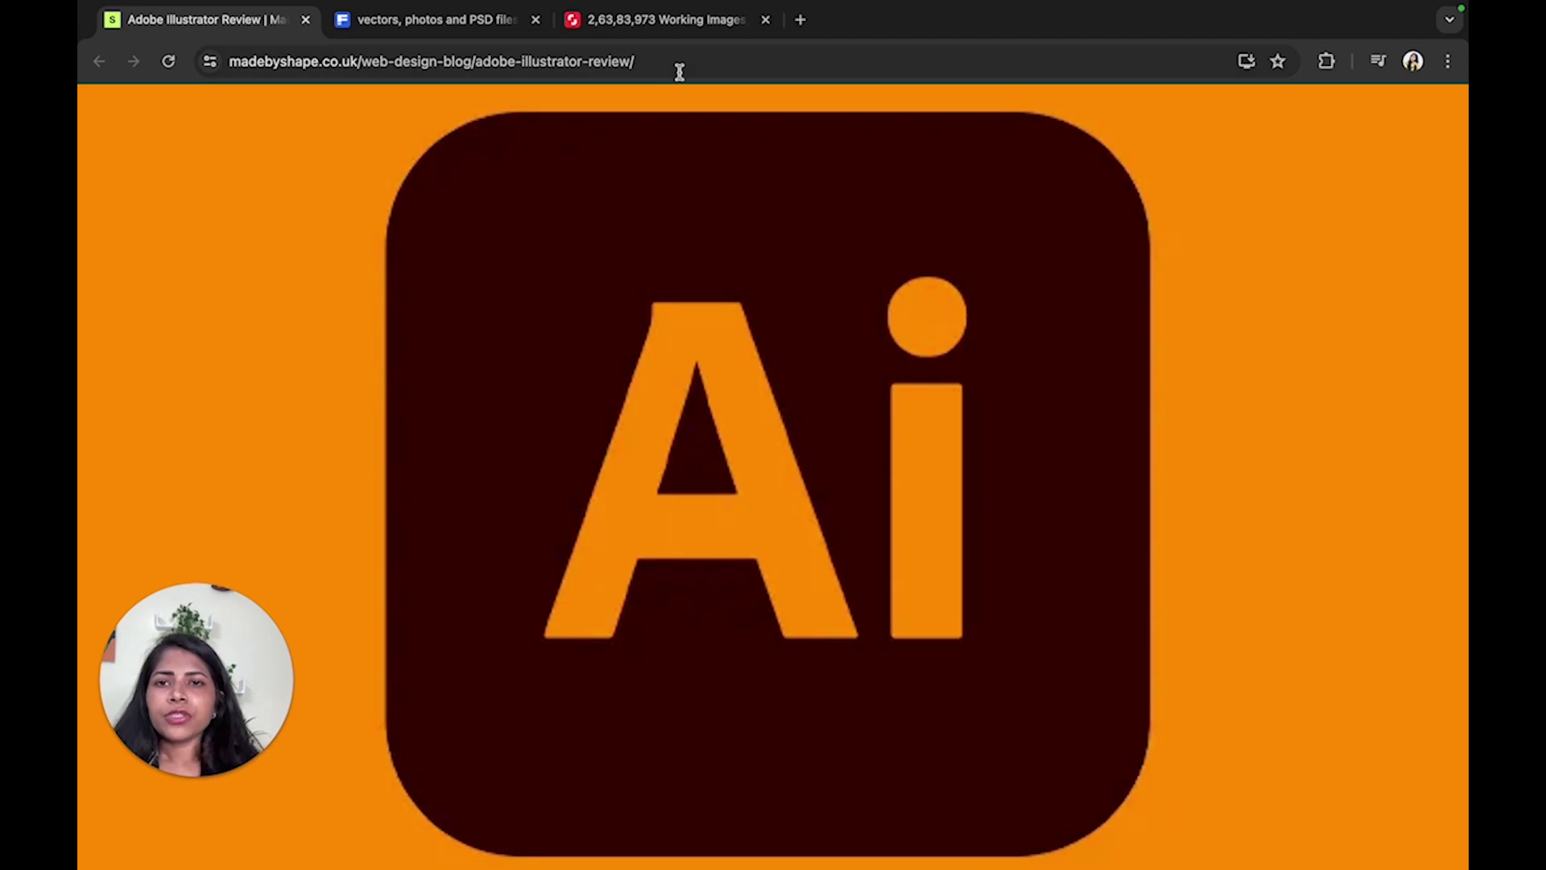
# Switch to the open Freepik page and search the free assets for "working illustrations".
pyautogui.click(403, 26)
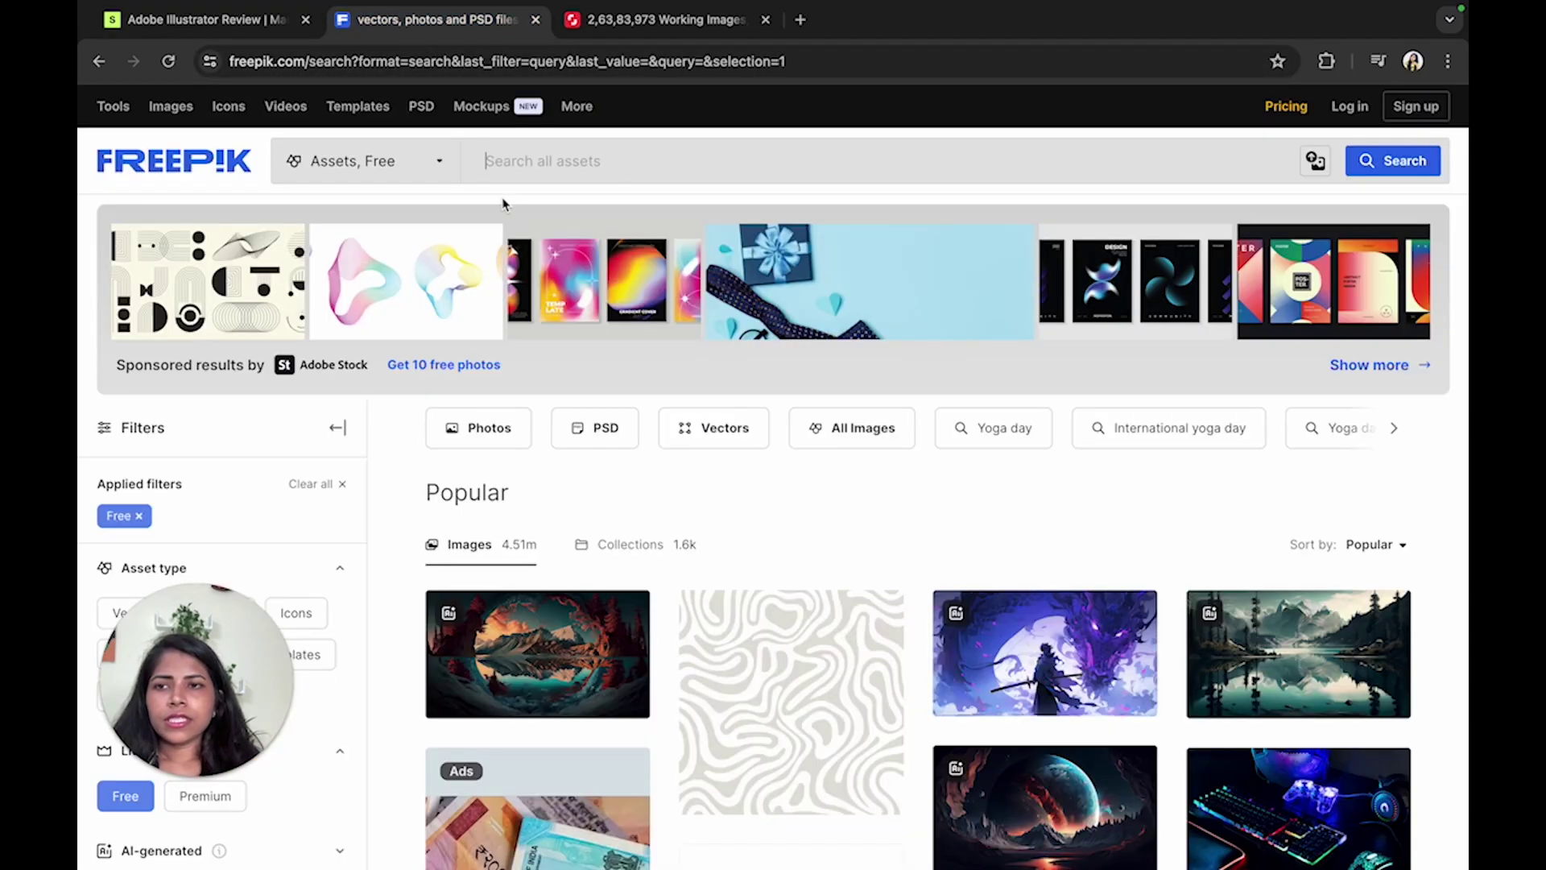
pyautogui.click(348, 62)
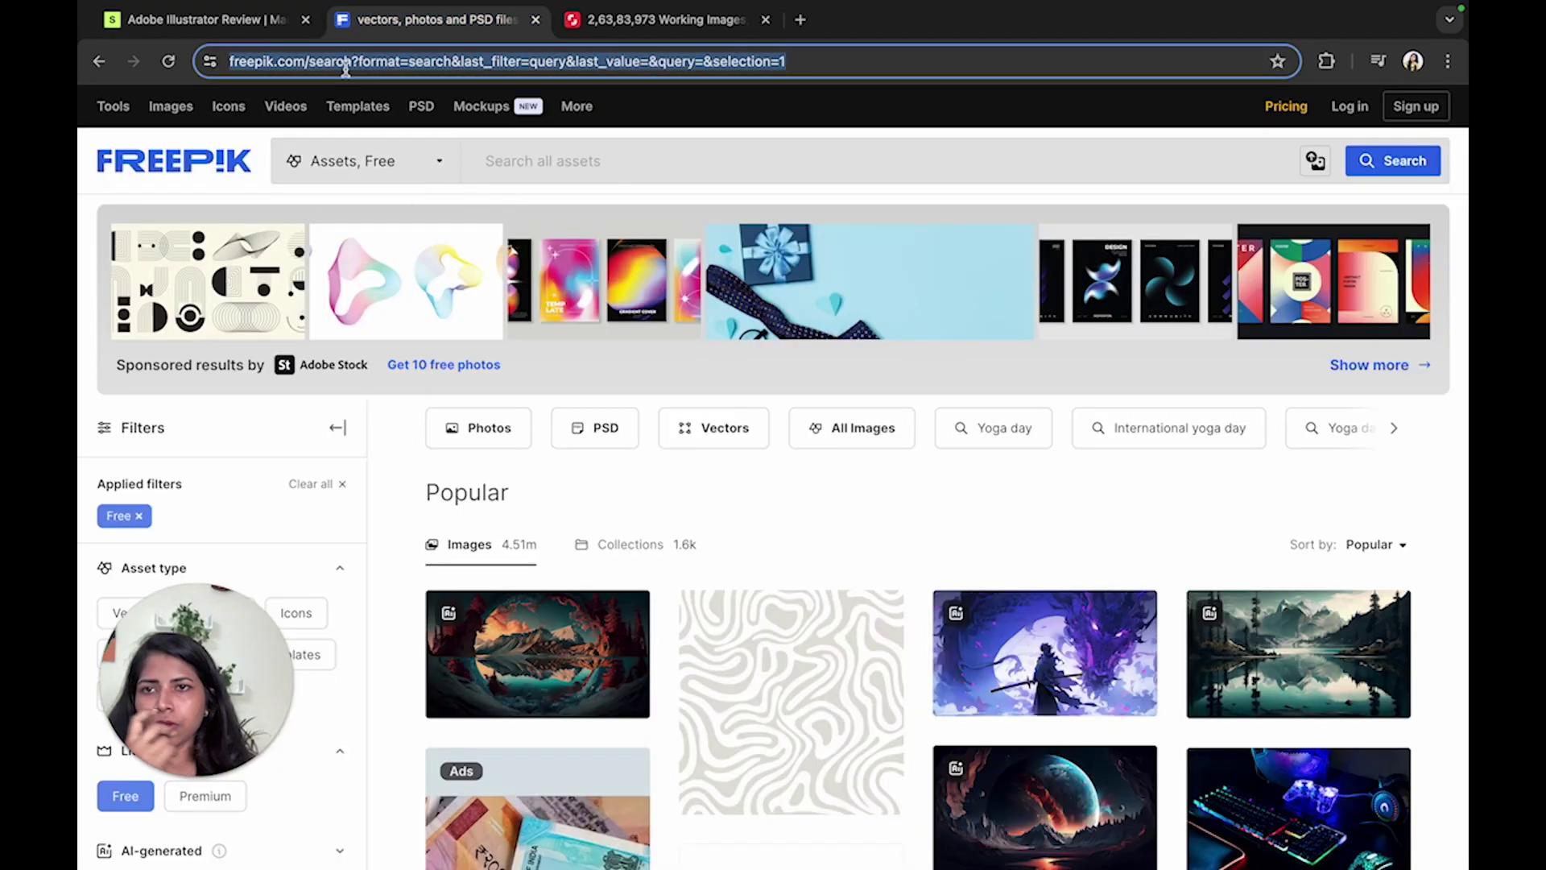
pyautogui.click(523, 157)
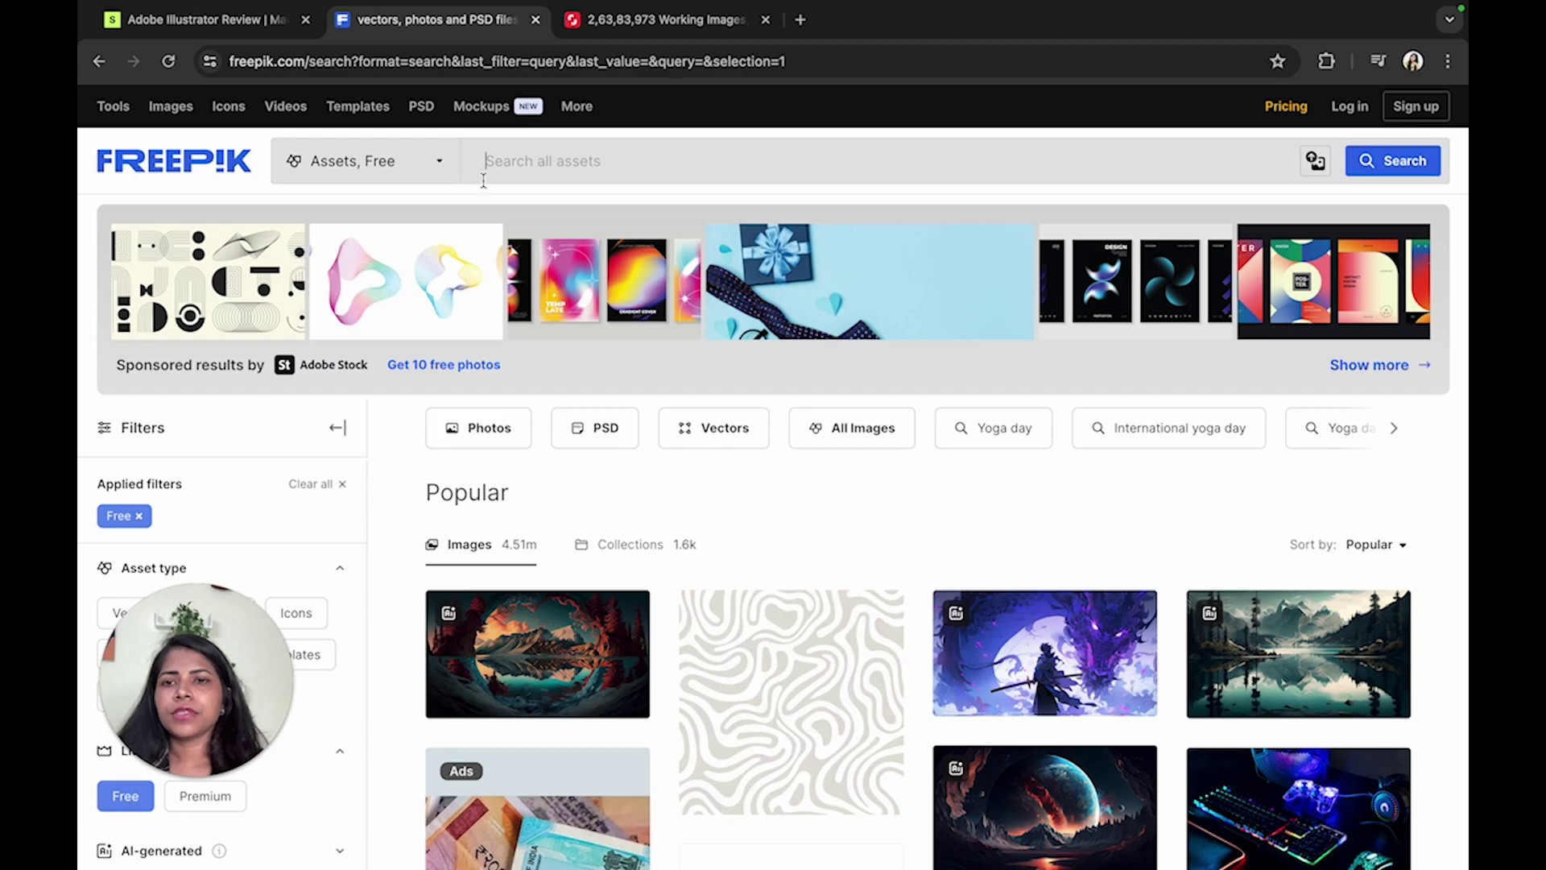
pyautogui.write('worki')
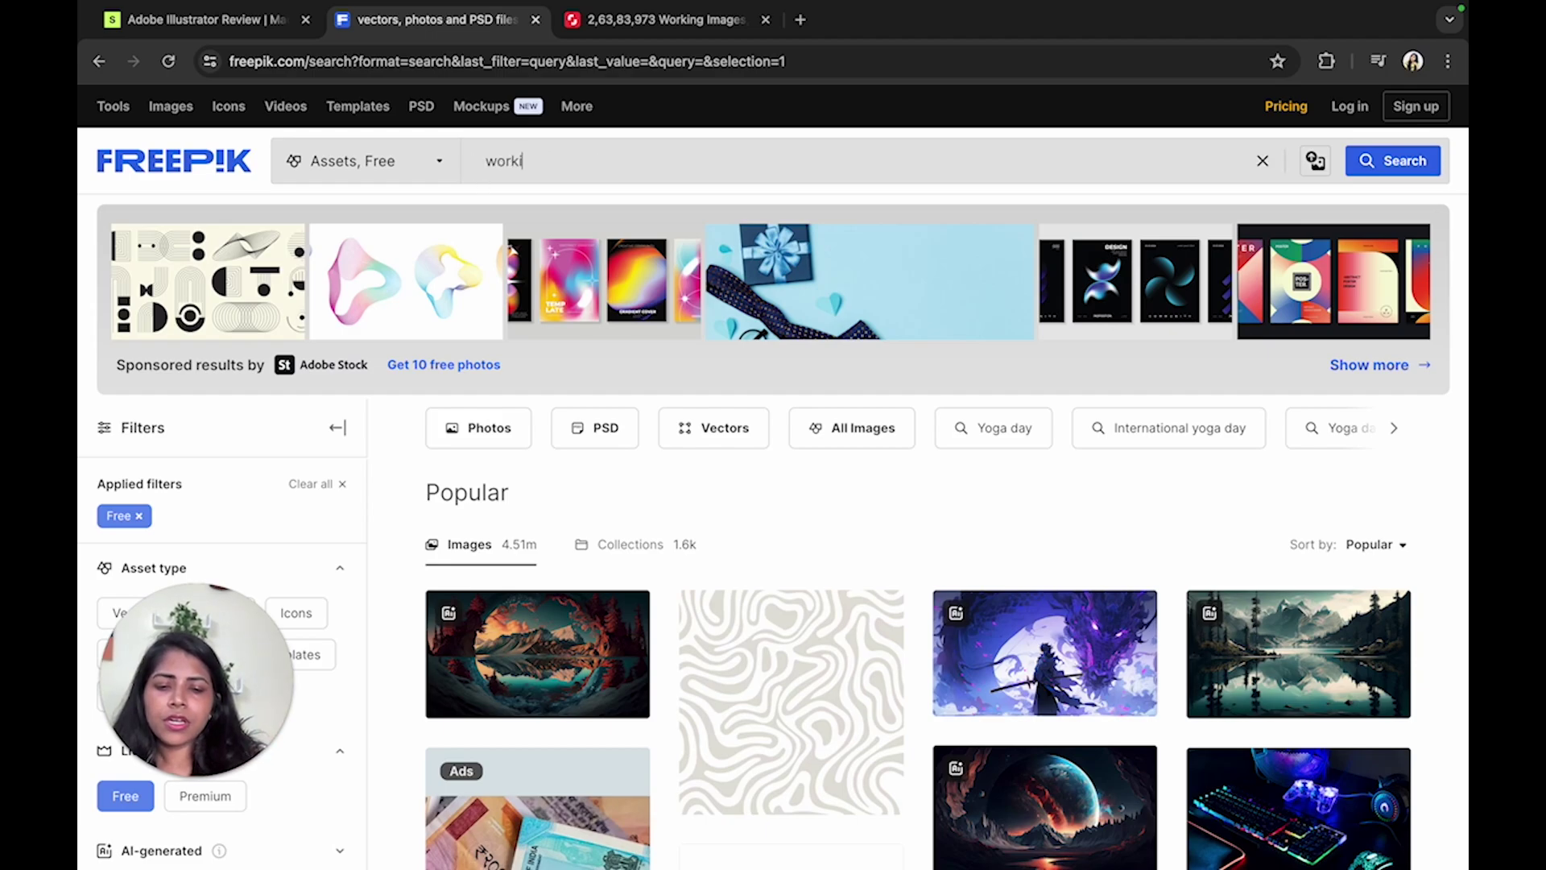
pyautogui.write('ng illus')
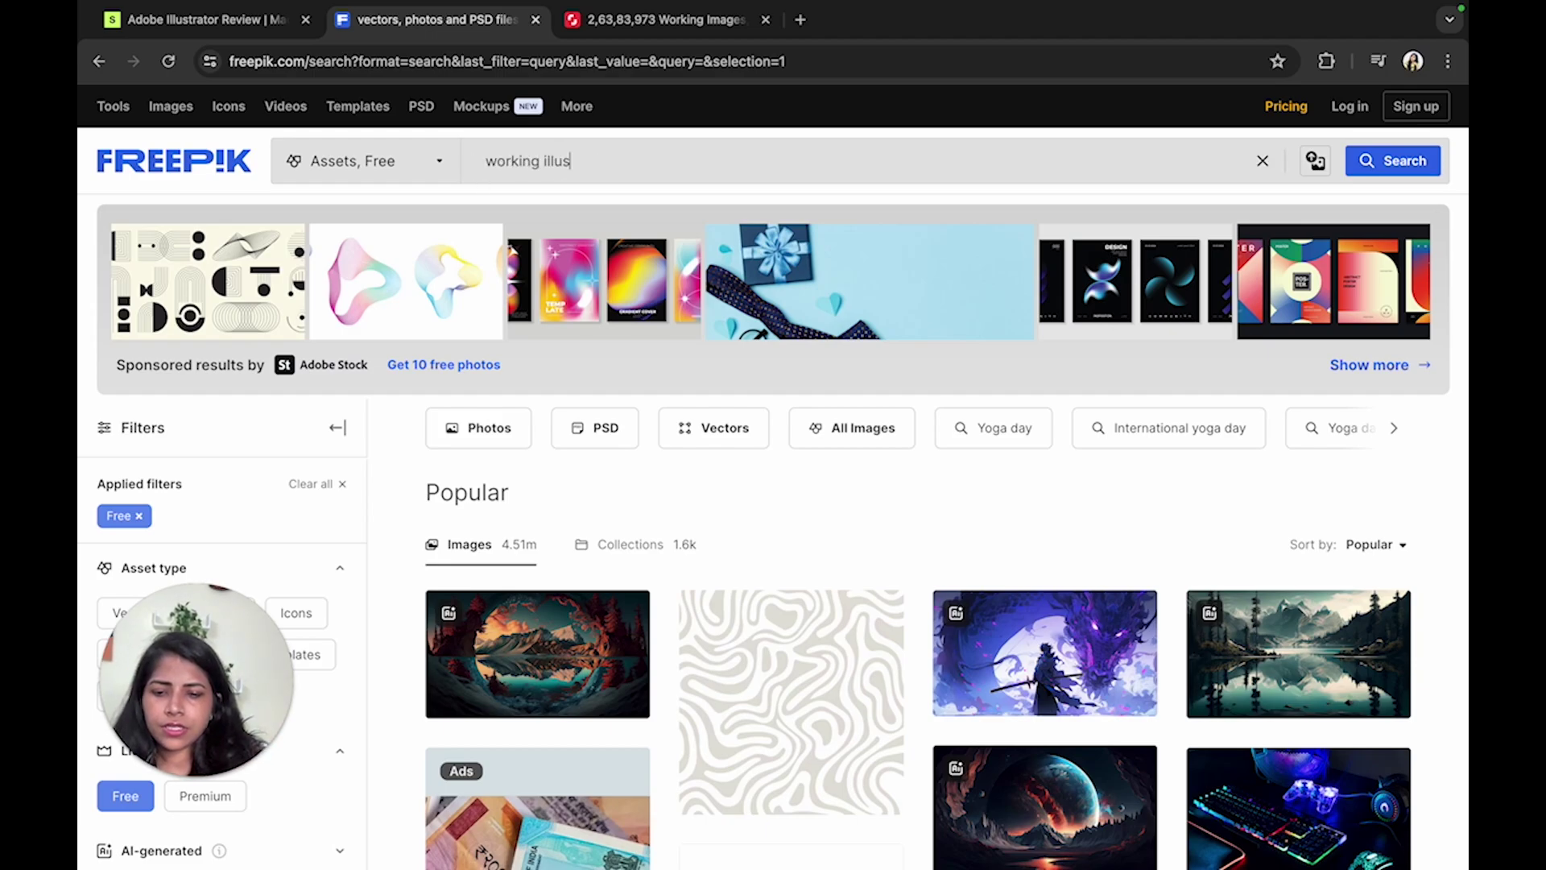
pyautogui.write('trations')
pyautogui.press('Return')
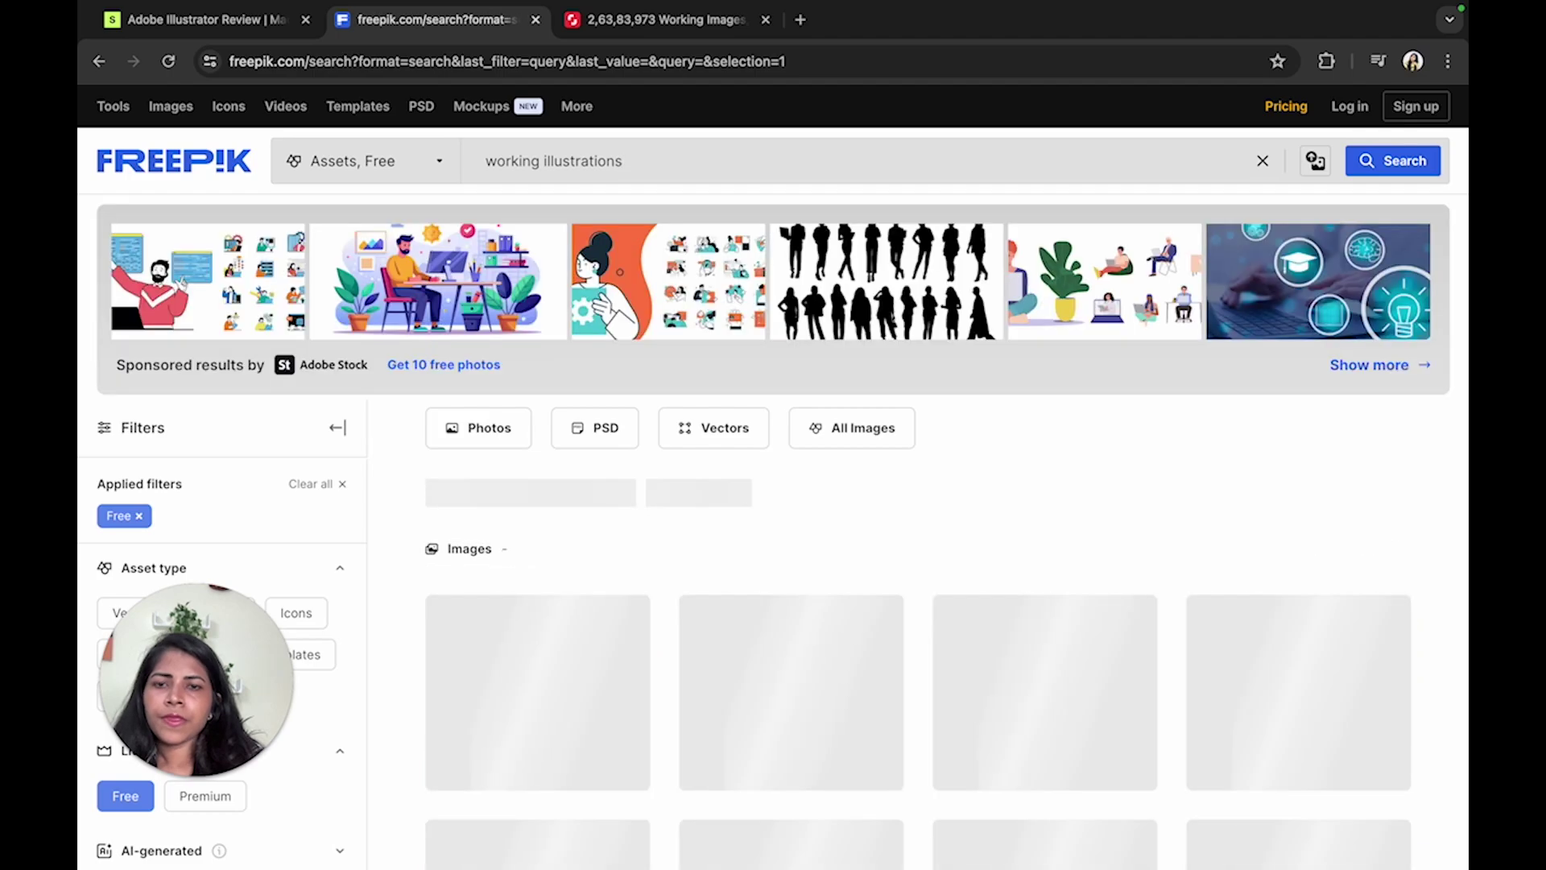
# Browse the search results and inspect the file formats, especially SVG, offered for the vector of a character daydreaming instead of working.
pyautogui.scroll(-1, 771, 767)
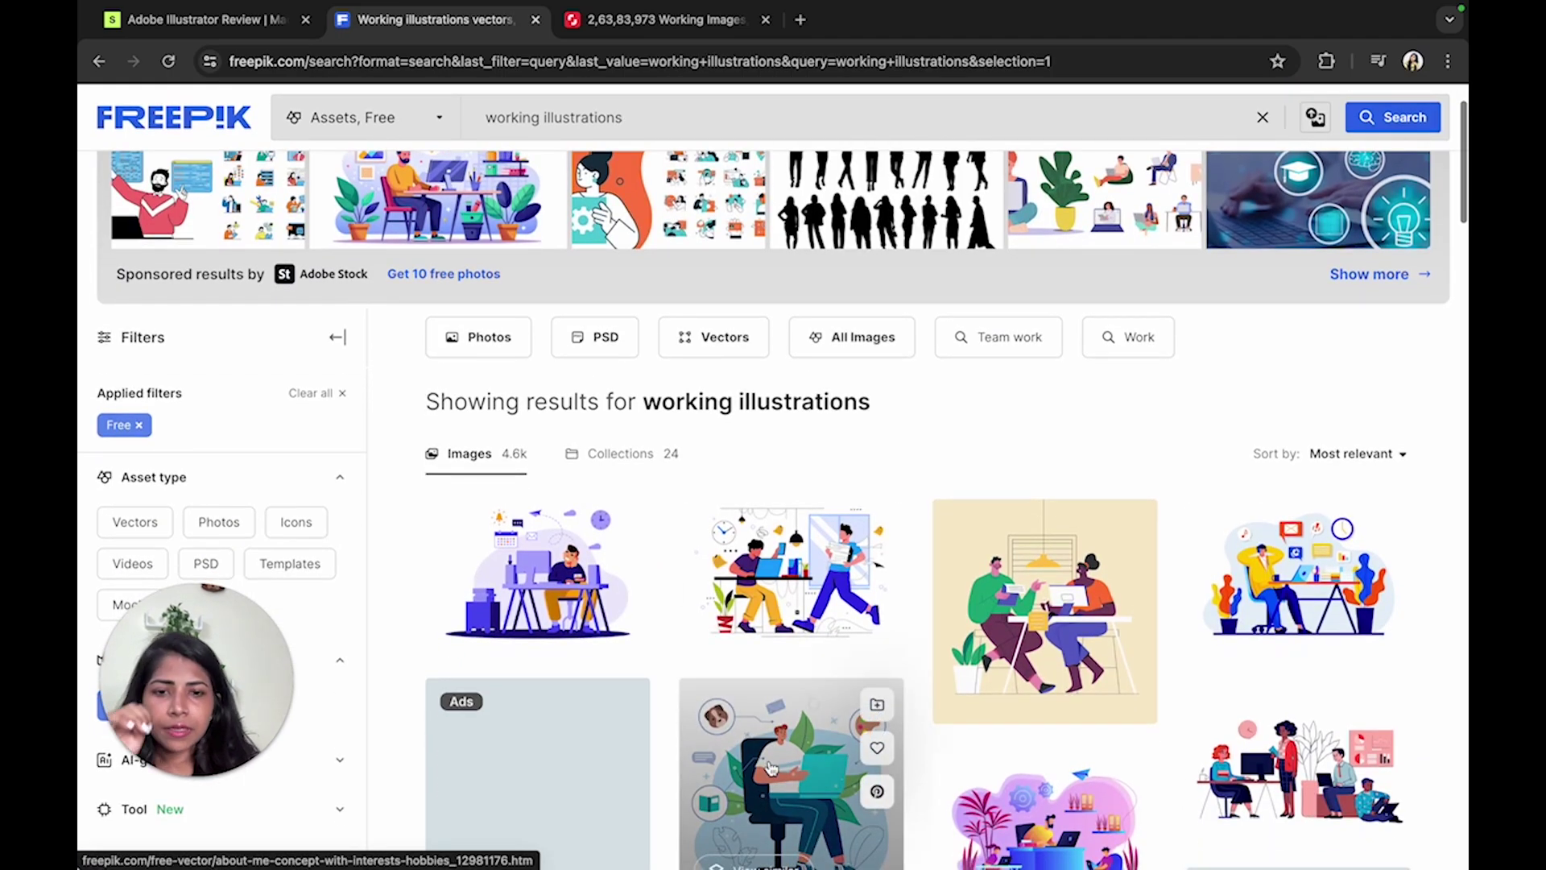
pyautogui.scroll(-1, 765, 749)
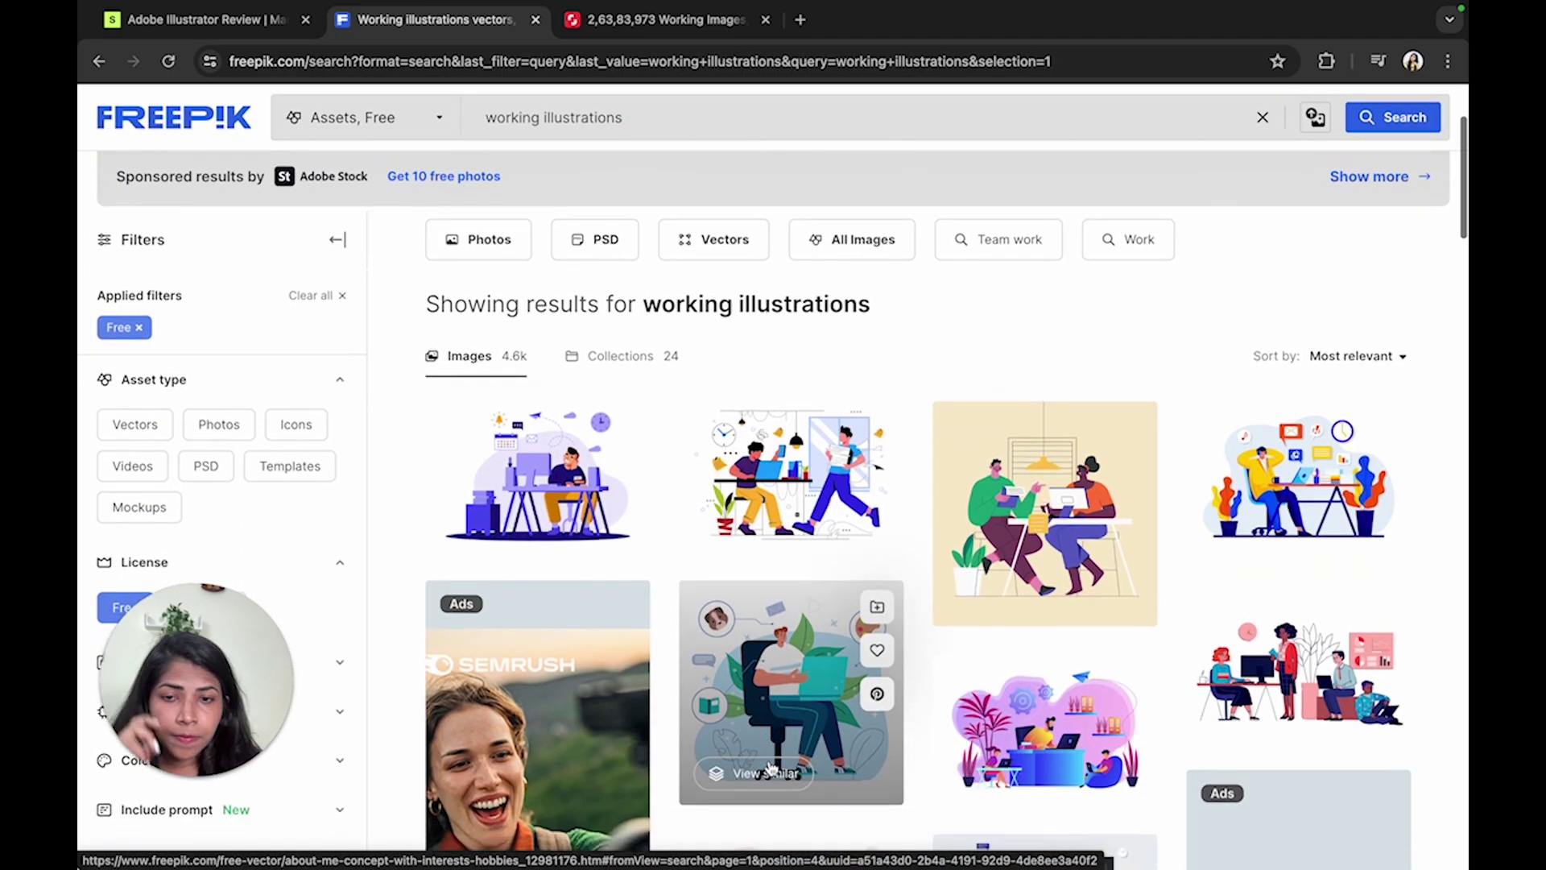
pyautogui.click(578, 488)
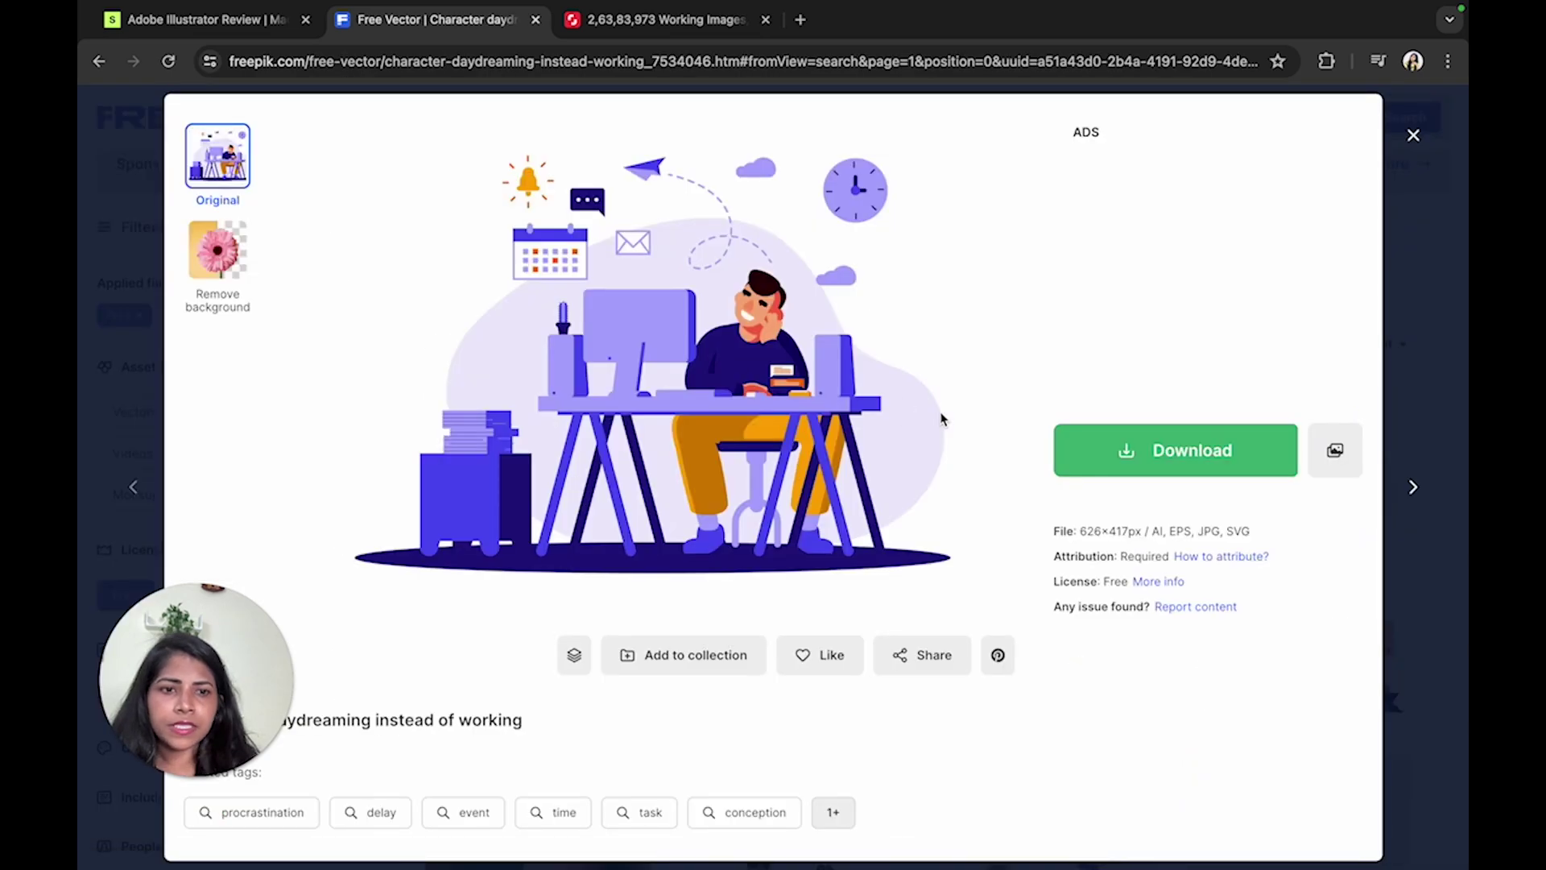
pyautogui.click(1413, 136)
pyautogui.scroll(-4, 1031, 403)
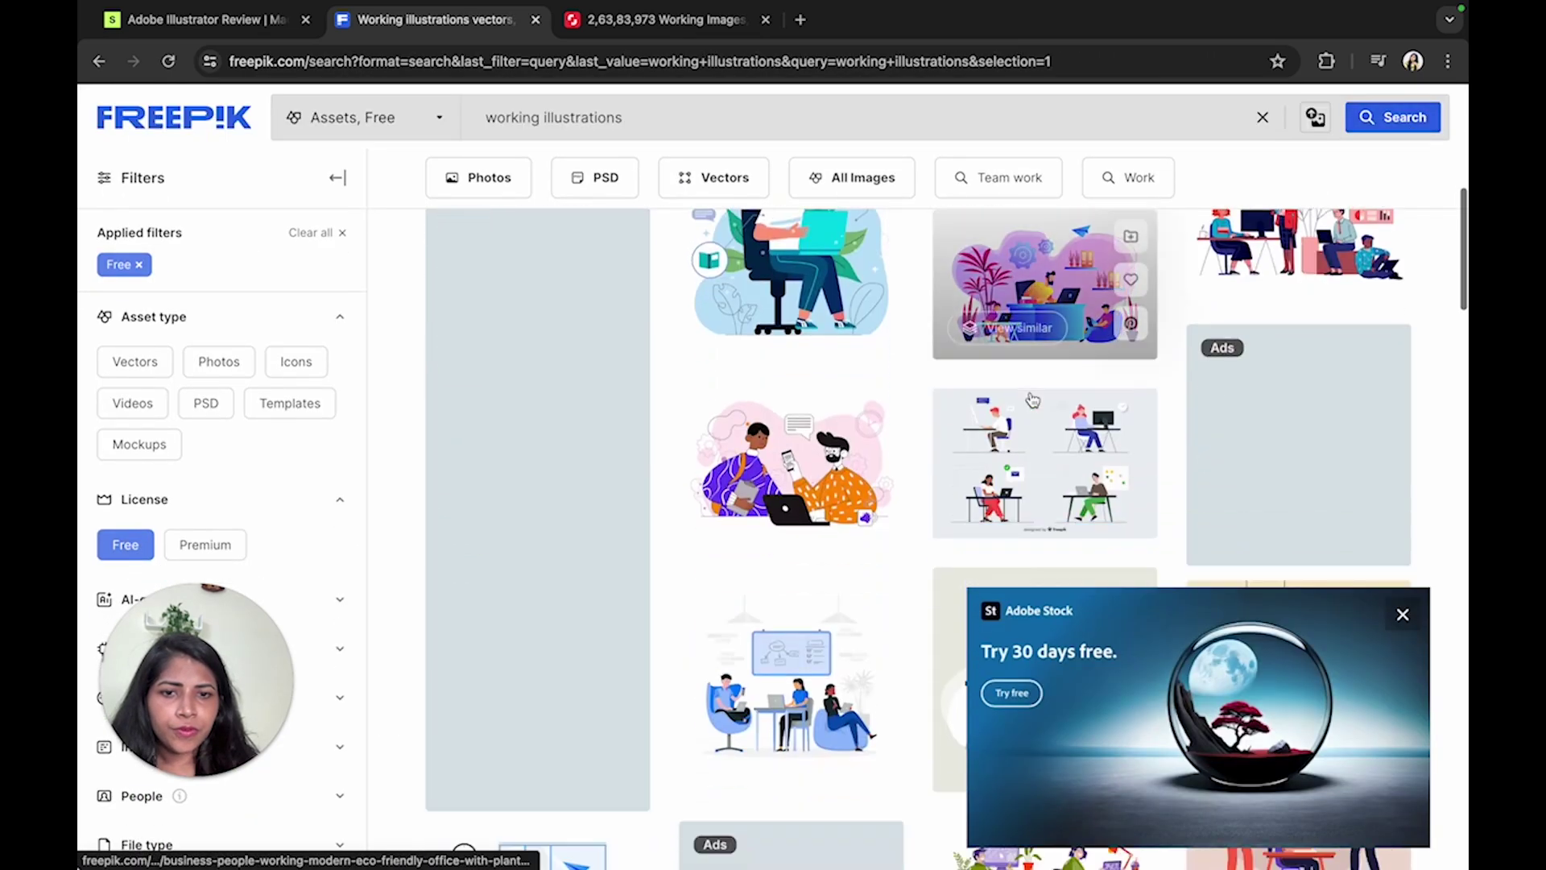
pyautogui.scroll(5, 1033, 399)
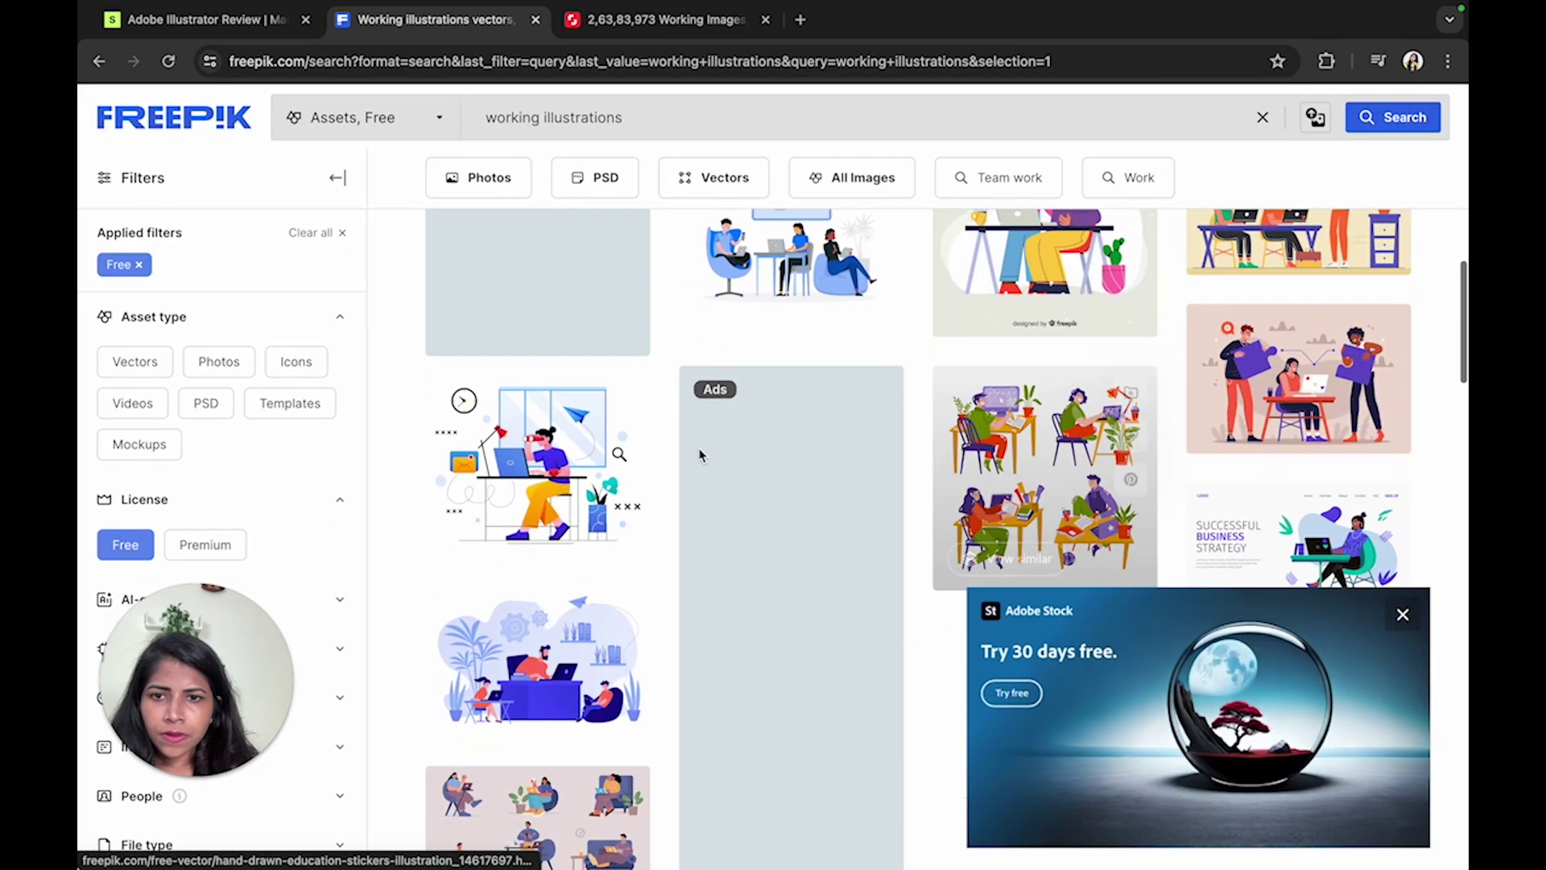
pyautogui.click(561, 368)
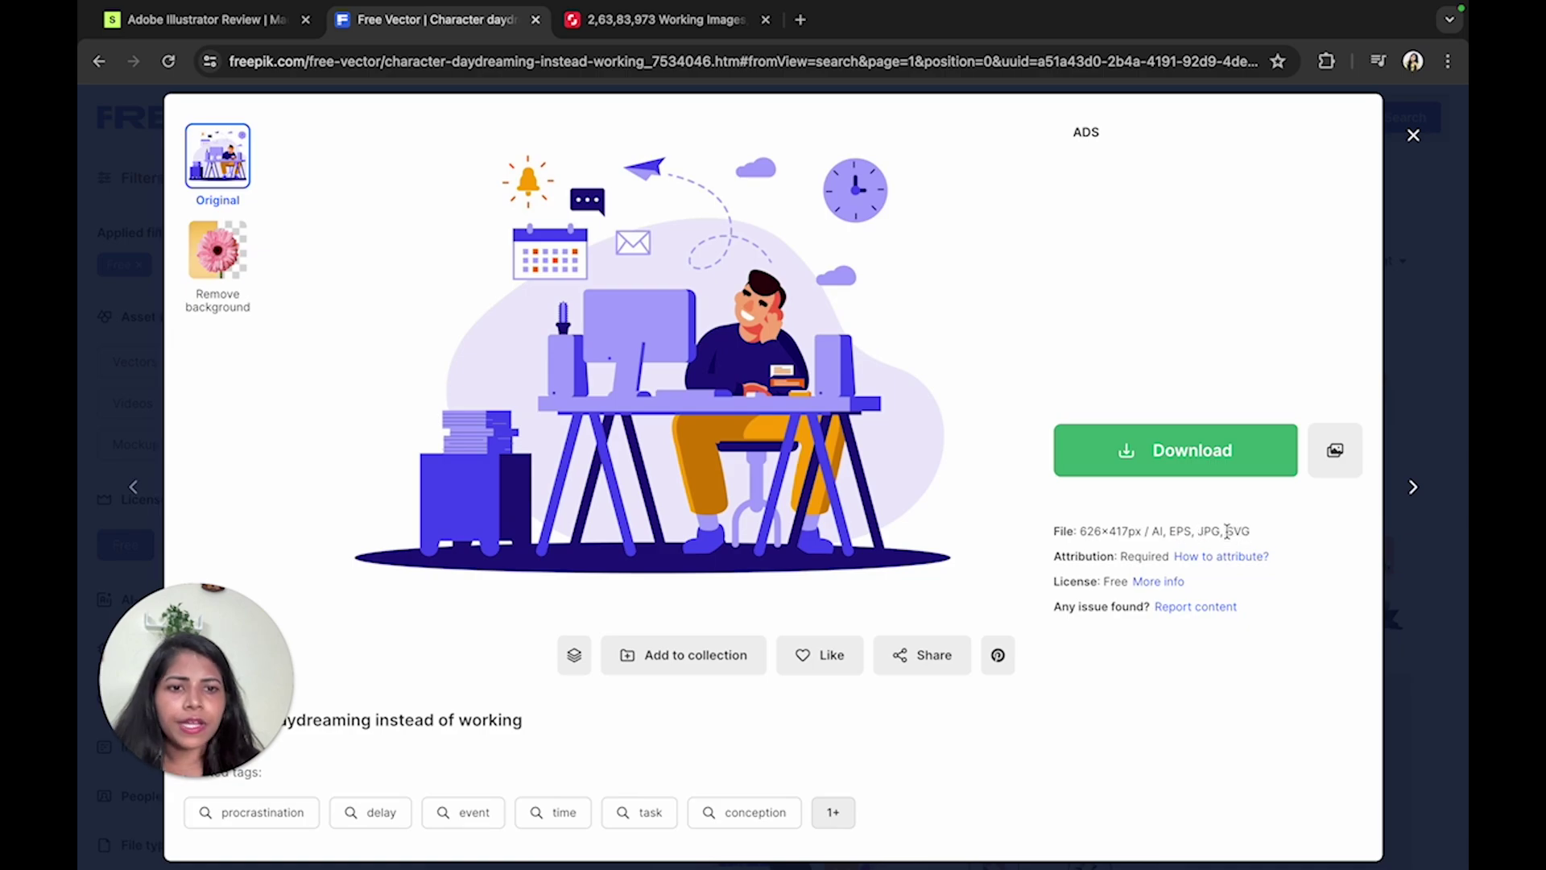
pyautogui.moveTo(1226, 531); pyautogui.dragTo(1253, 536)
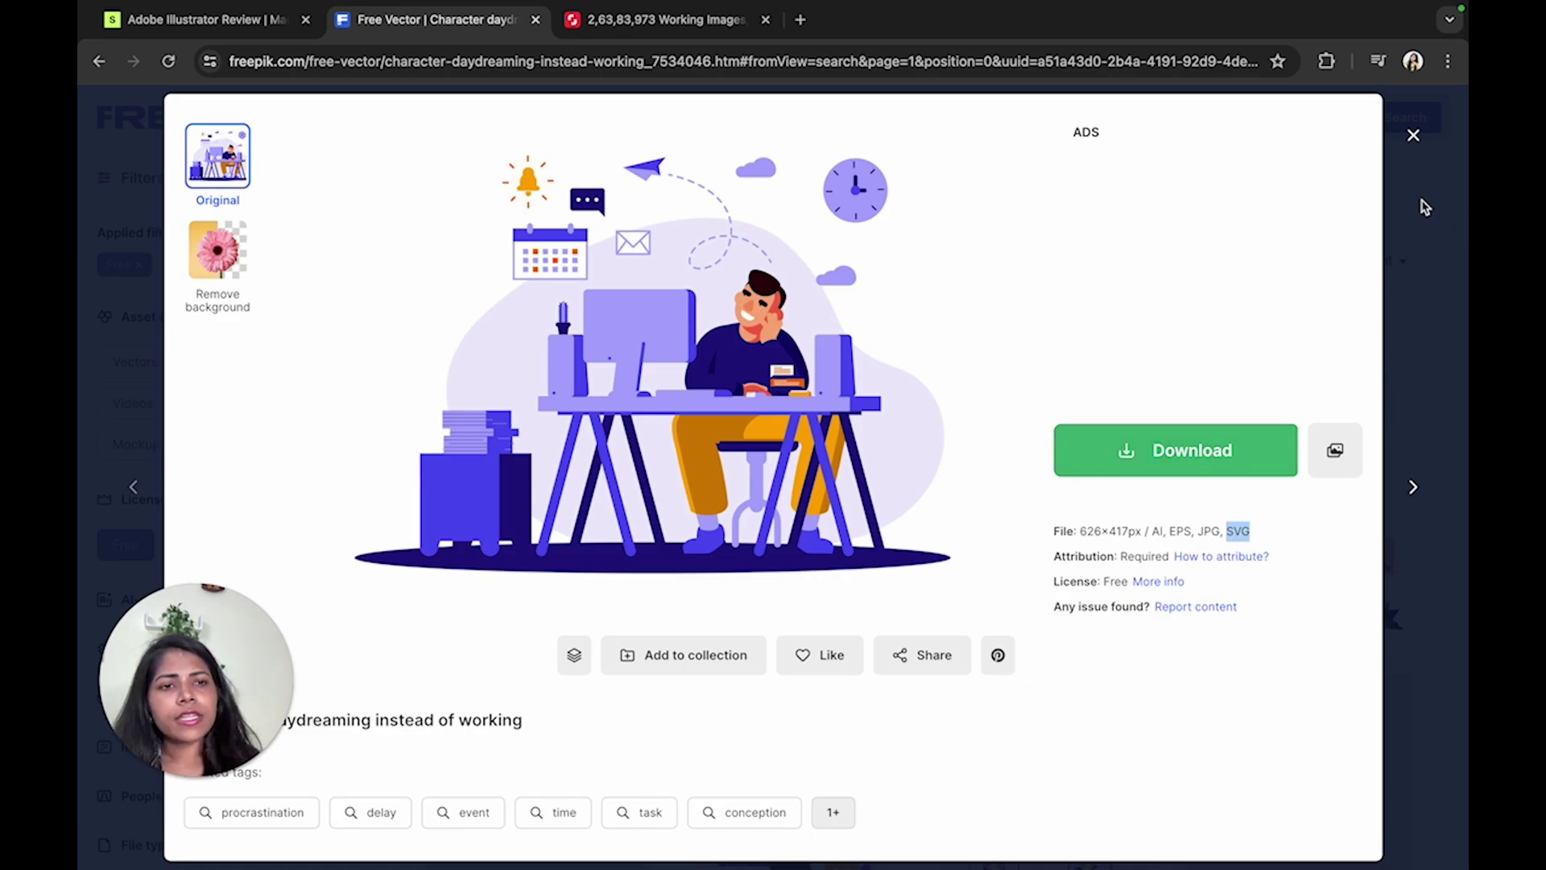
# Return to the results, open the Gradient career cushioning illustration, and check its available file formats.
pyautogui.click(1413, 136)
pyautogui.scroll(-5, 926, 435)
pyautogui.scroll(-5, 928, 437)
pyautogui.click(566, 417)
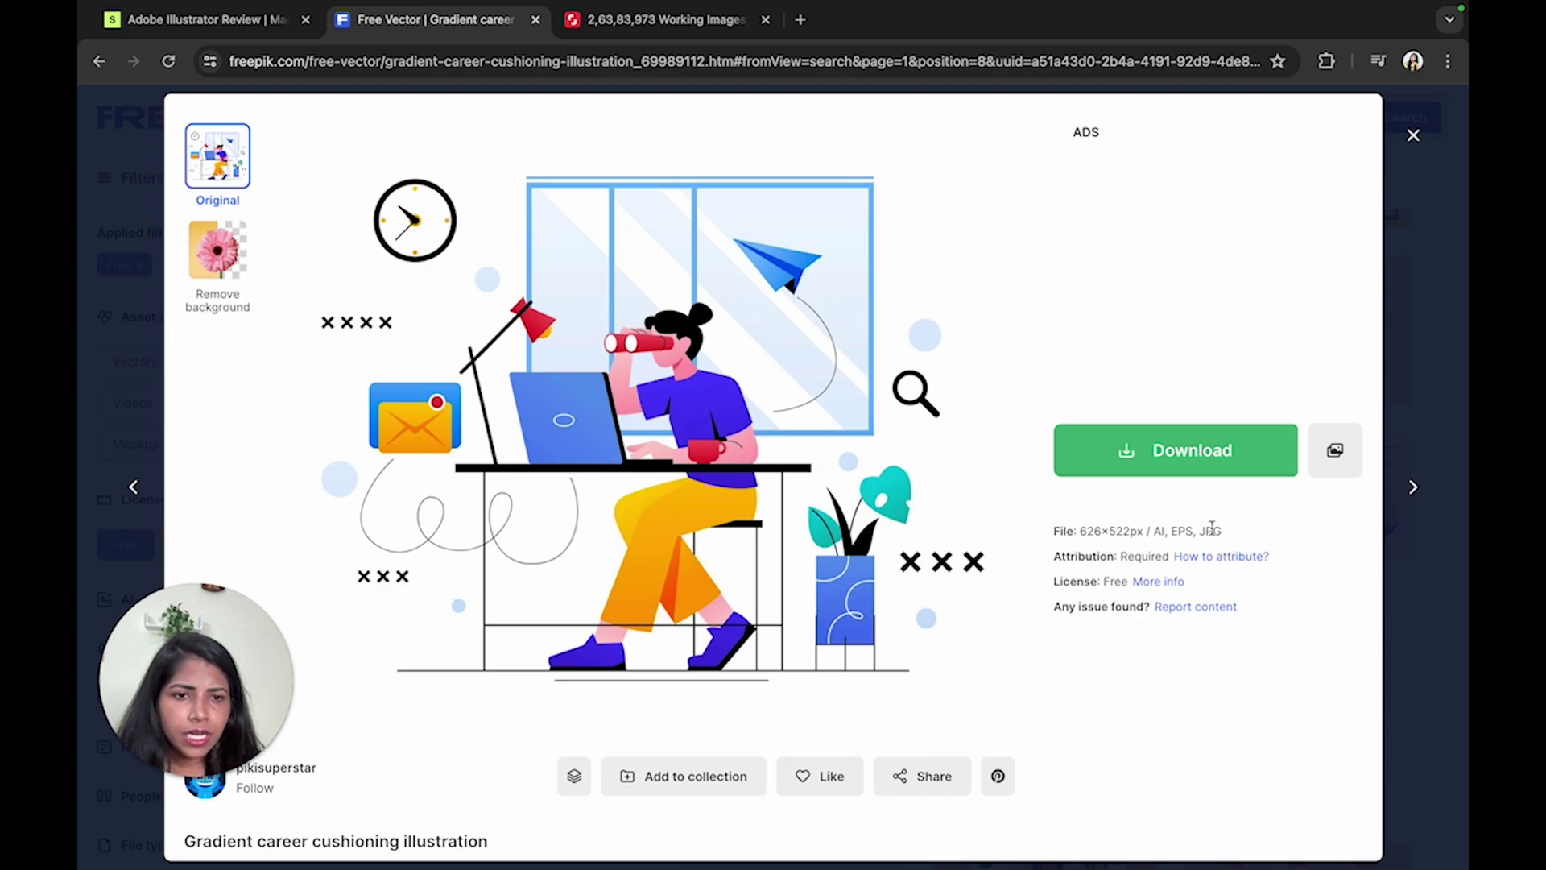
pyautogui.moveTo(1152, 534); pyautogui.dragTo(1238, 529)
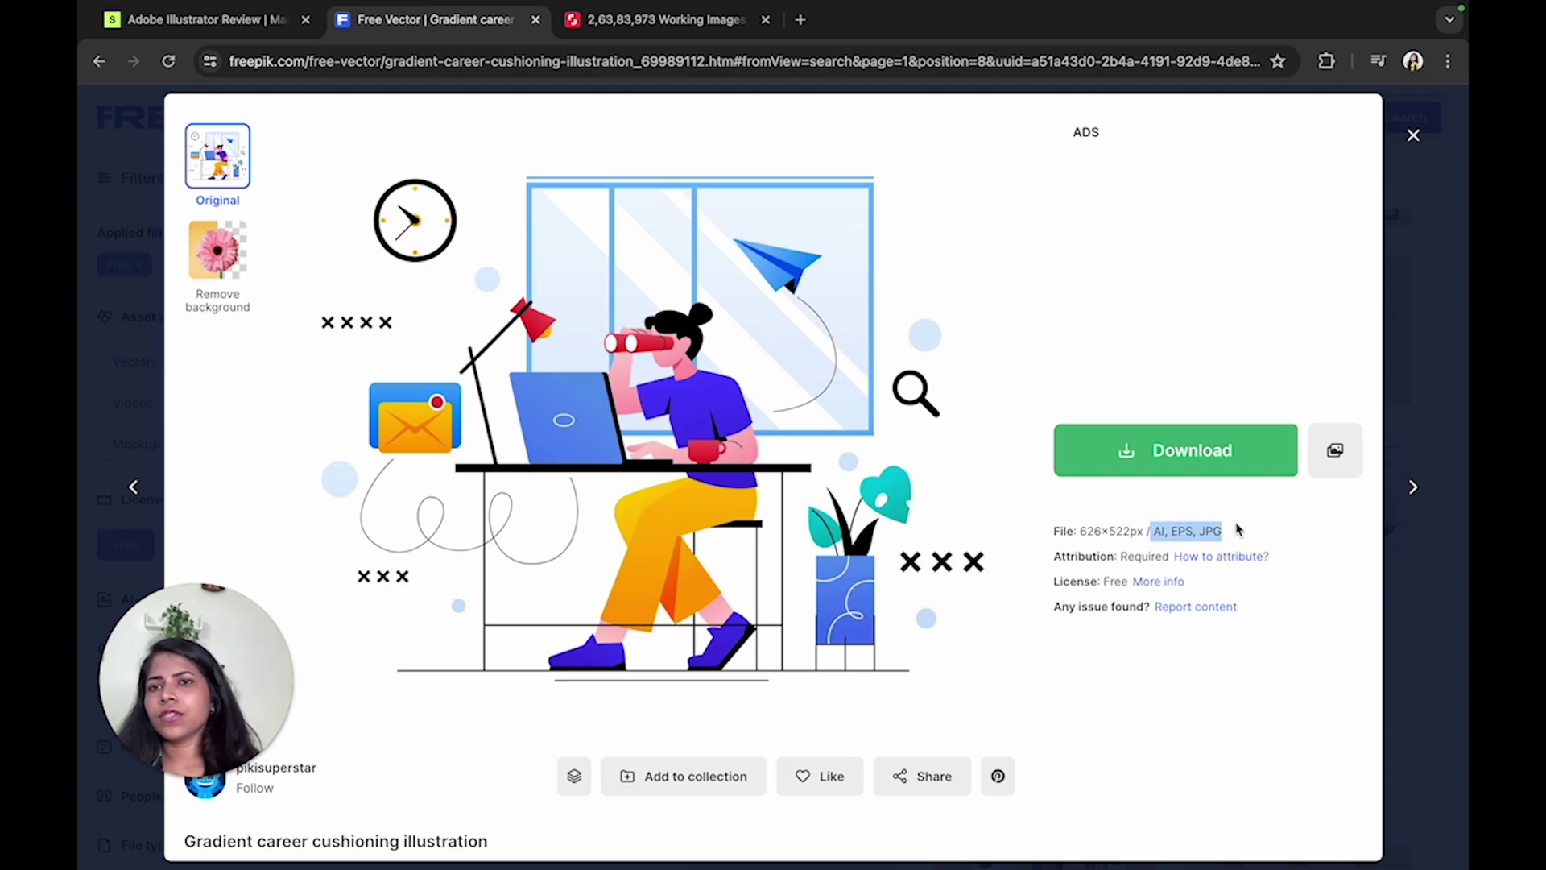
pyautogui.click(1177, 531)
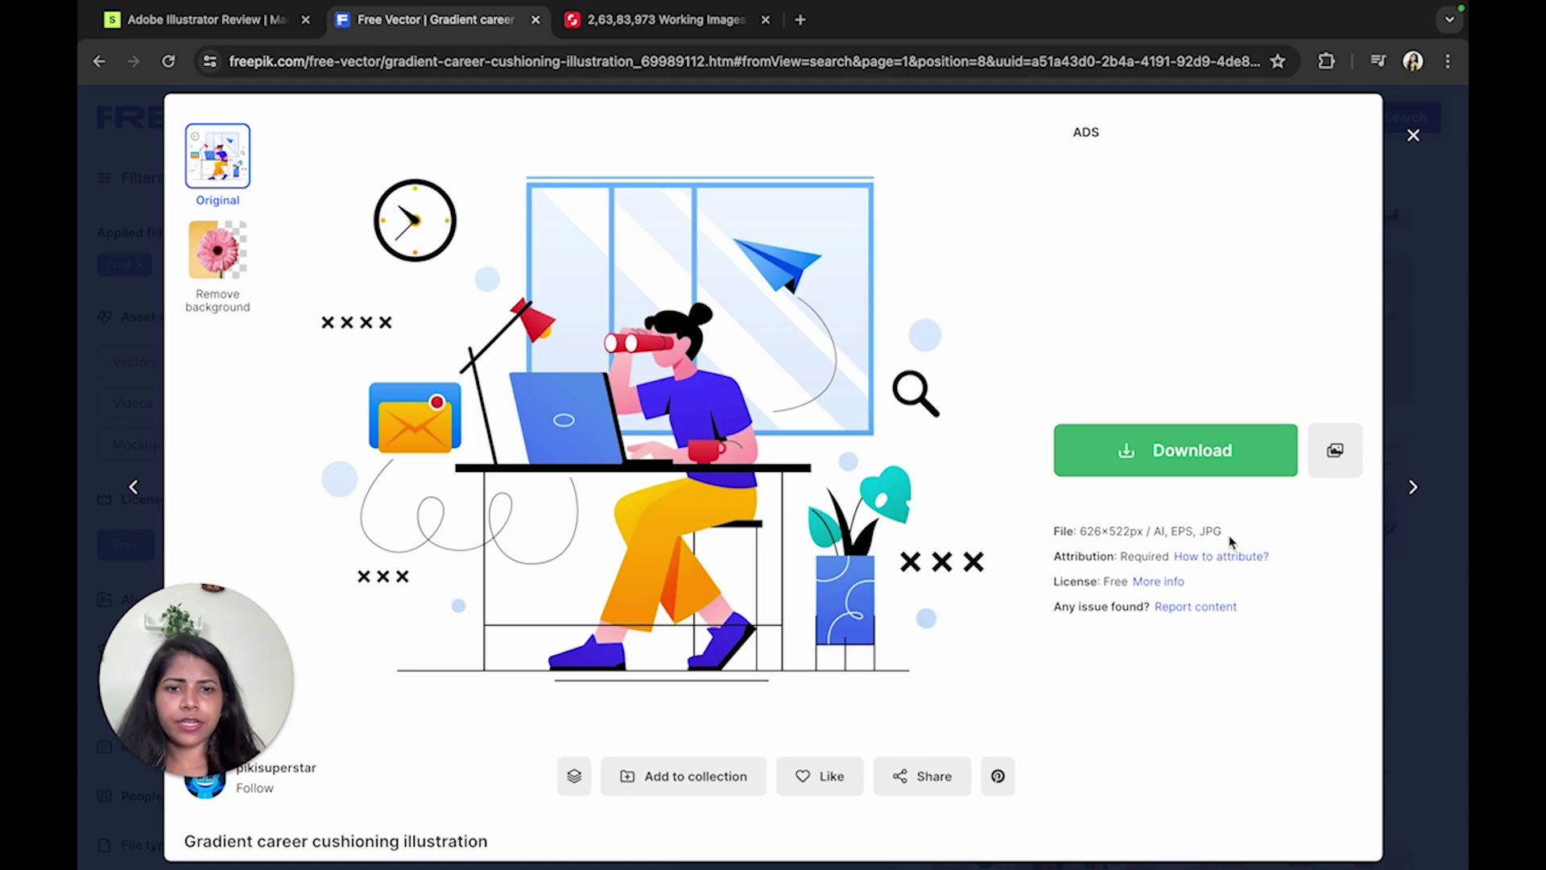
# Download the Gradient career cushioning illustration, open its extracted folder in Finder, and select the file 9693956.ai.
pyautogui.click(1201, 458)
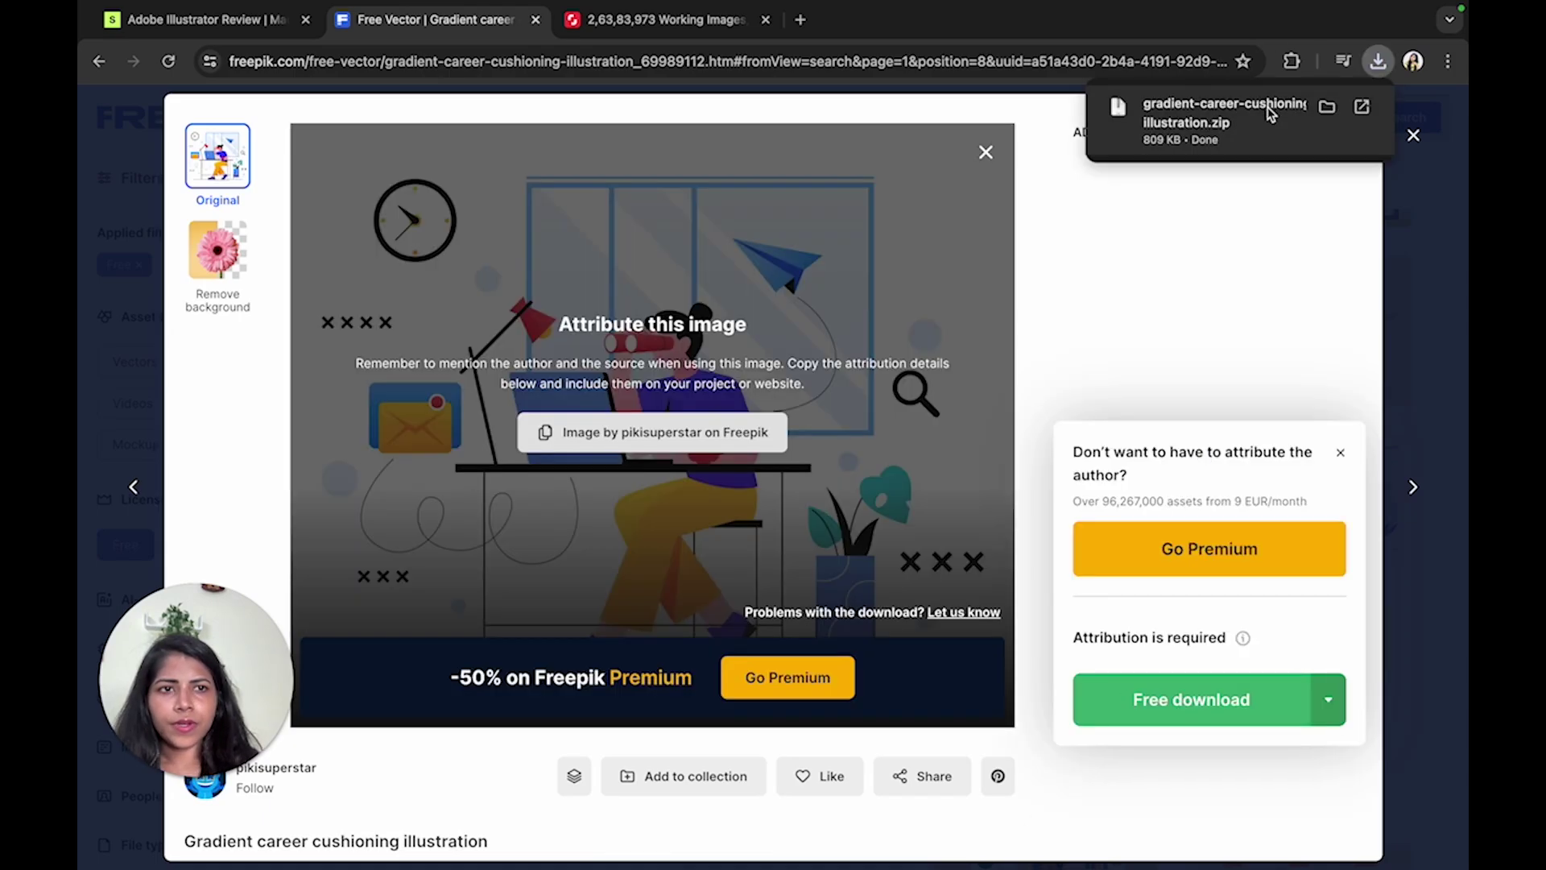
pyautogui.click(1361, 108)
pyautogui.doubleClick(607, 158)
pyautogui.click(846, 172)
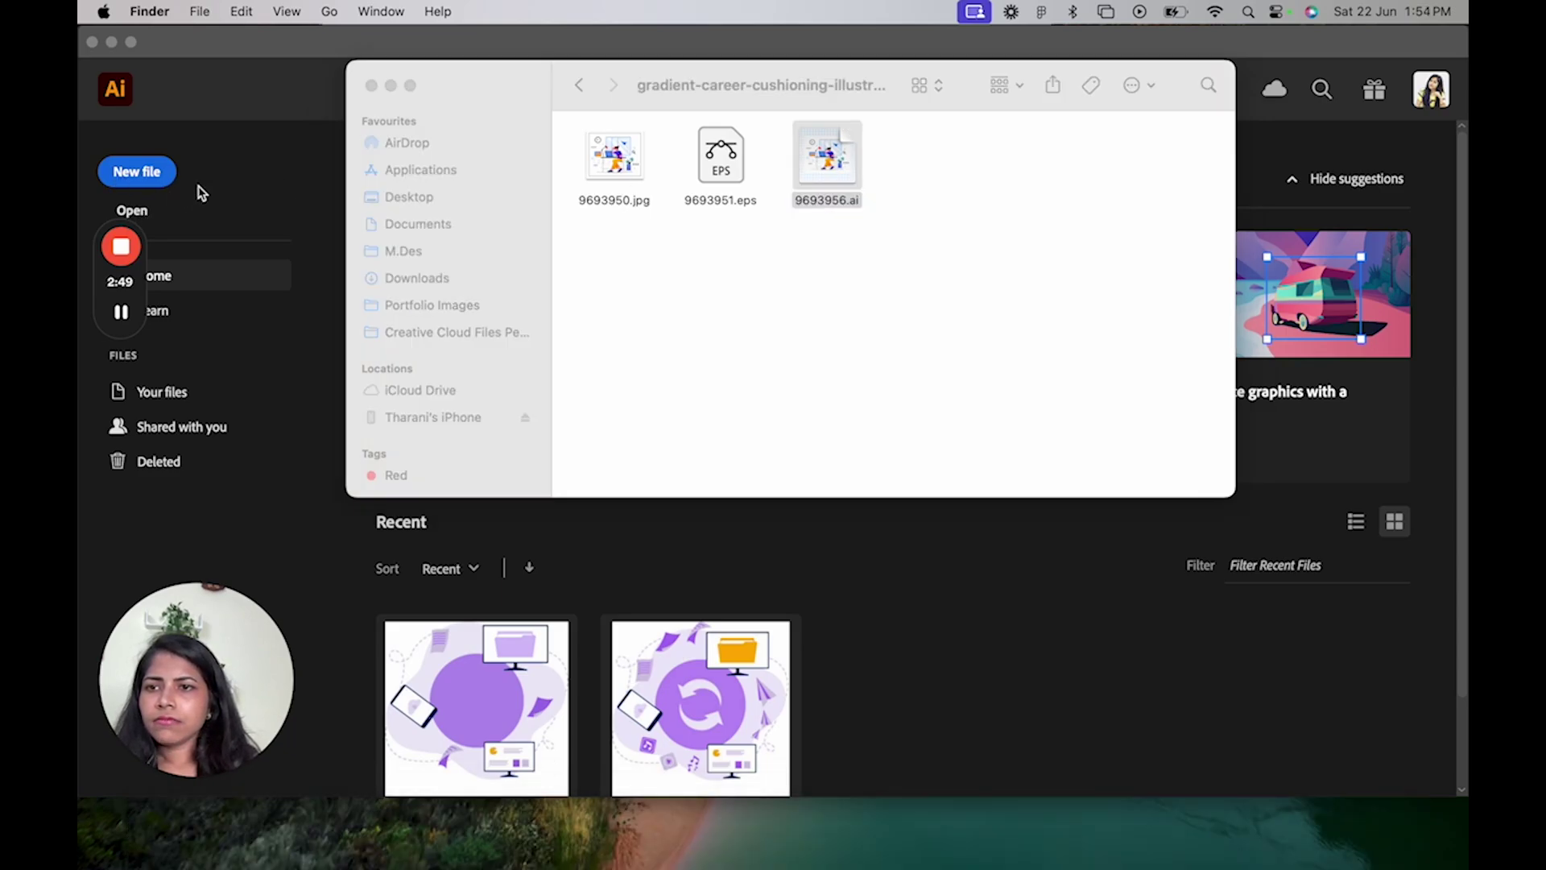
# Switch to Adobe Illustrator and open 9693956.ai from the gradient-career-cushioning-illustration folder in Downloads.
pyautogui.click(170, 193)
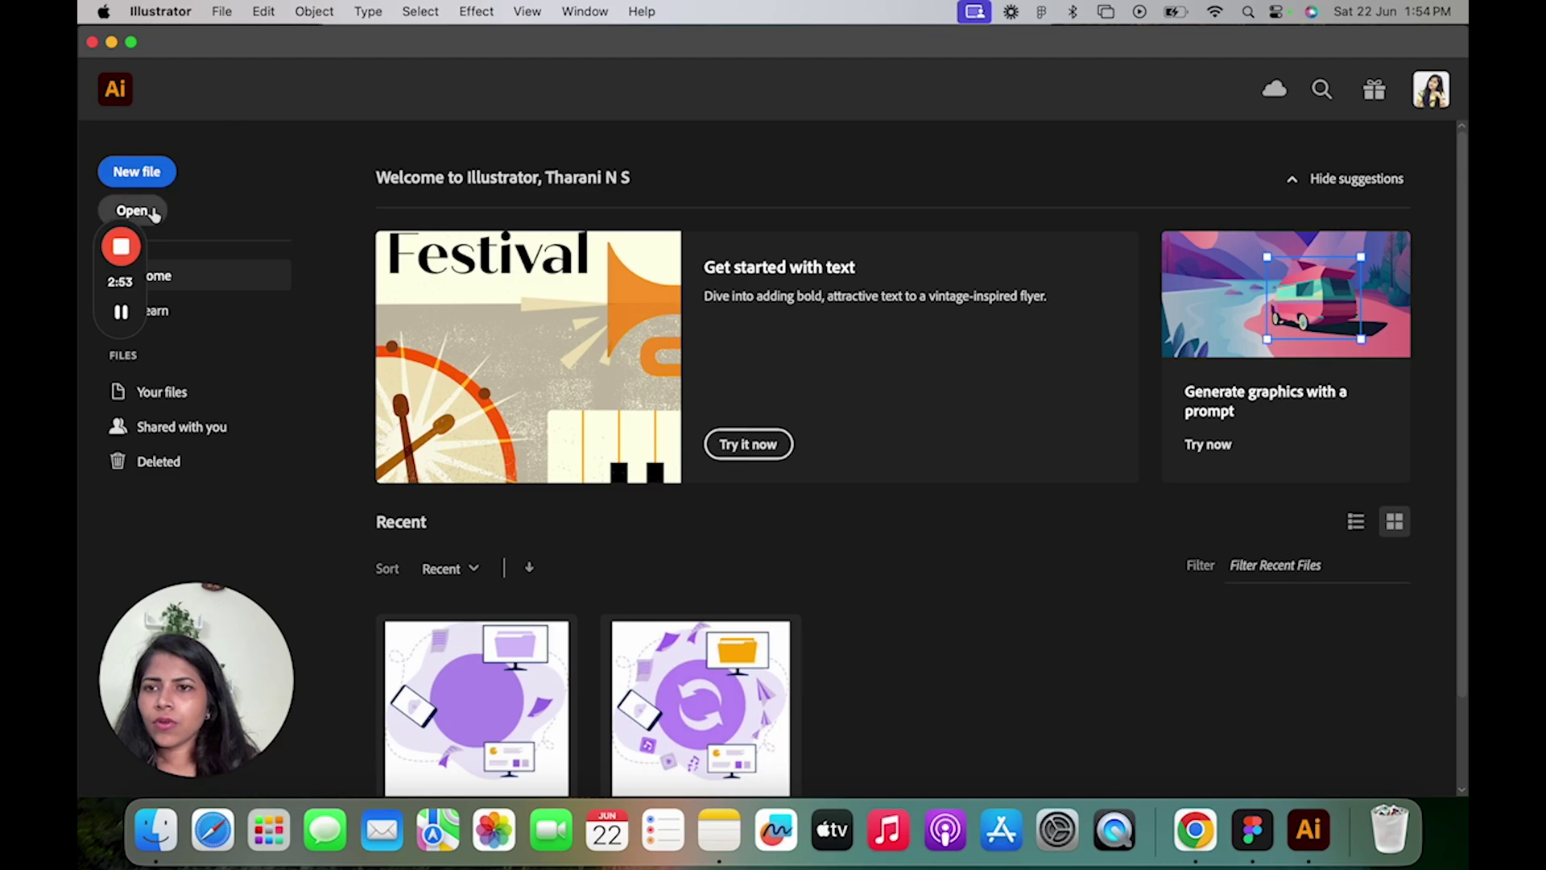
pyautogui.click(206, 211)
pyautogui.click(468, 263)
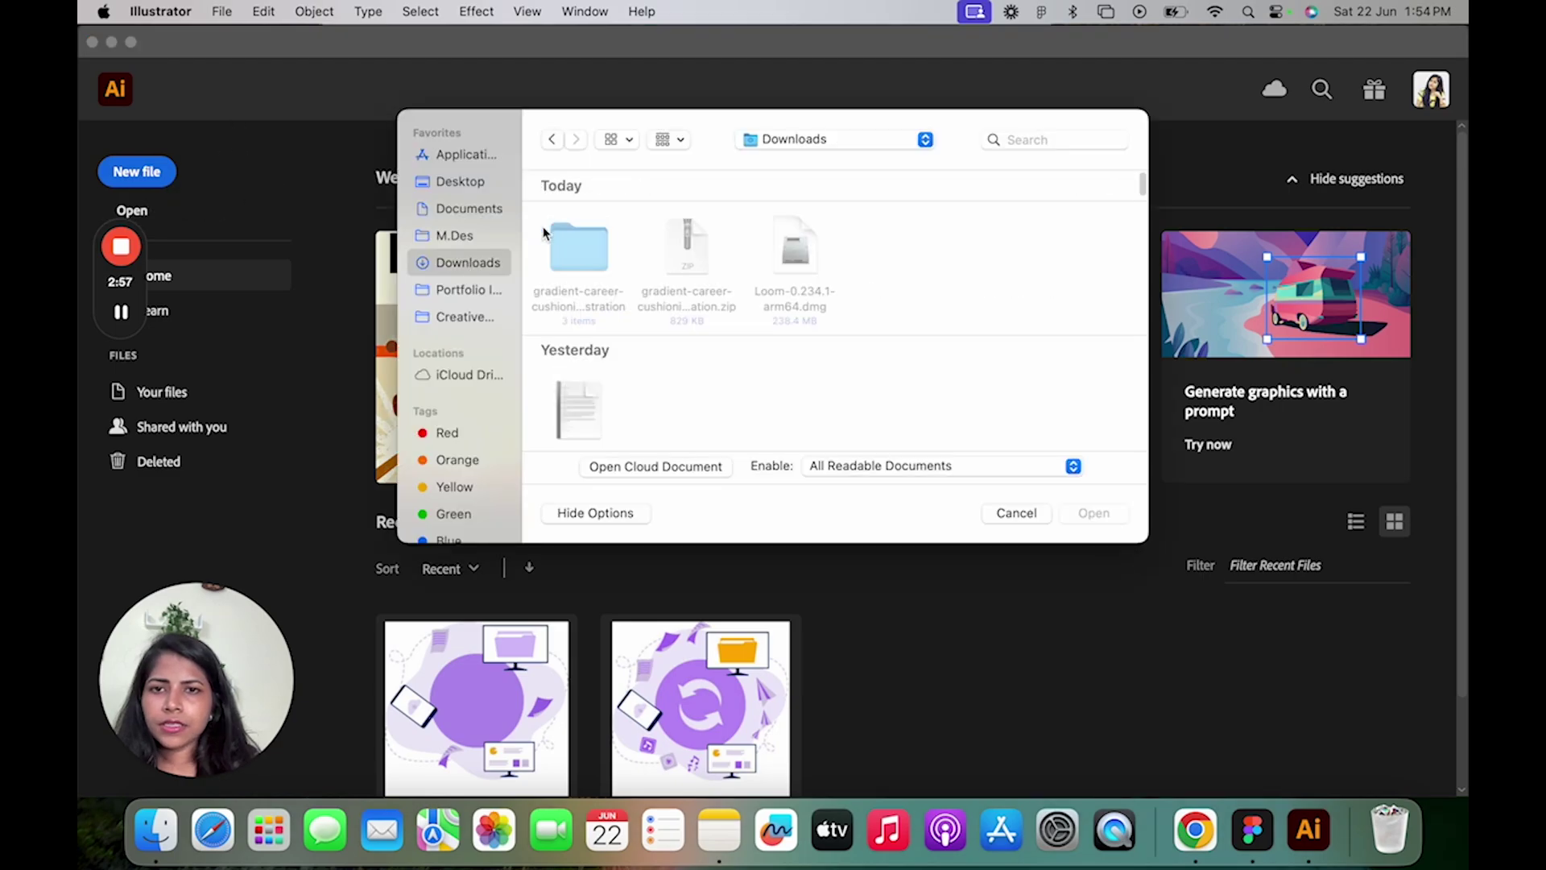
pyautogui.doubleClick(567, 262)
pyautogui.click(801, 258)
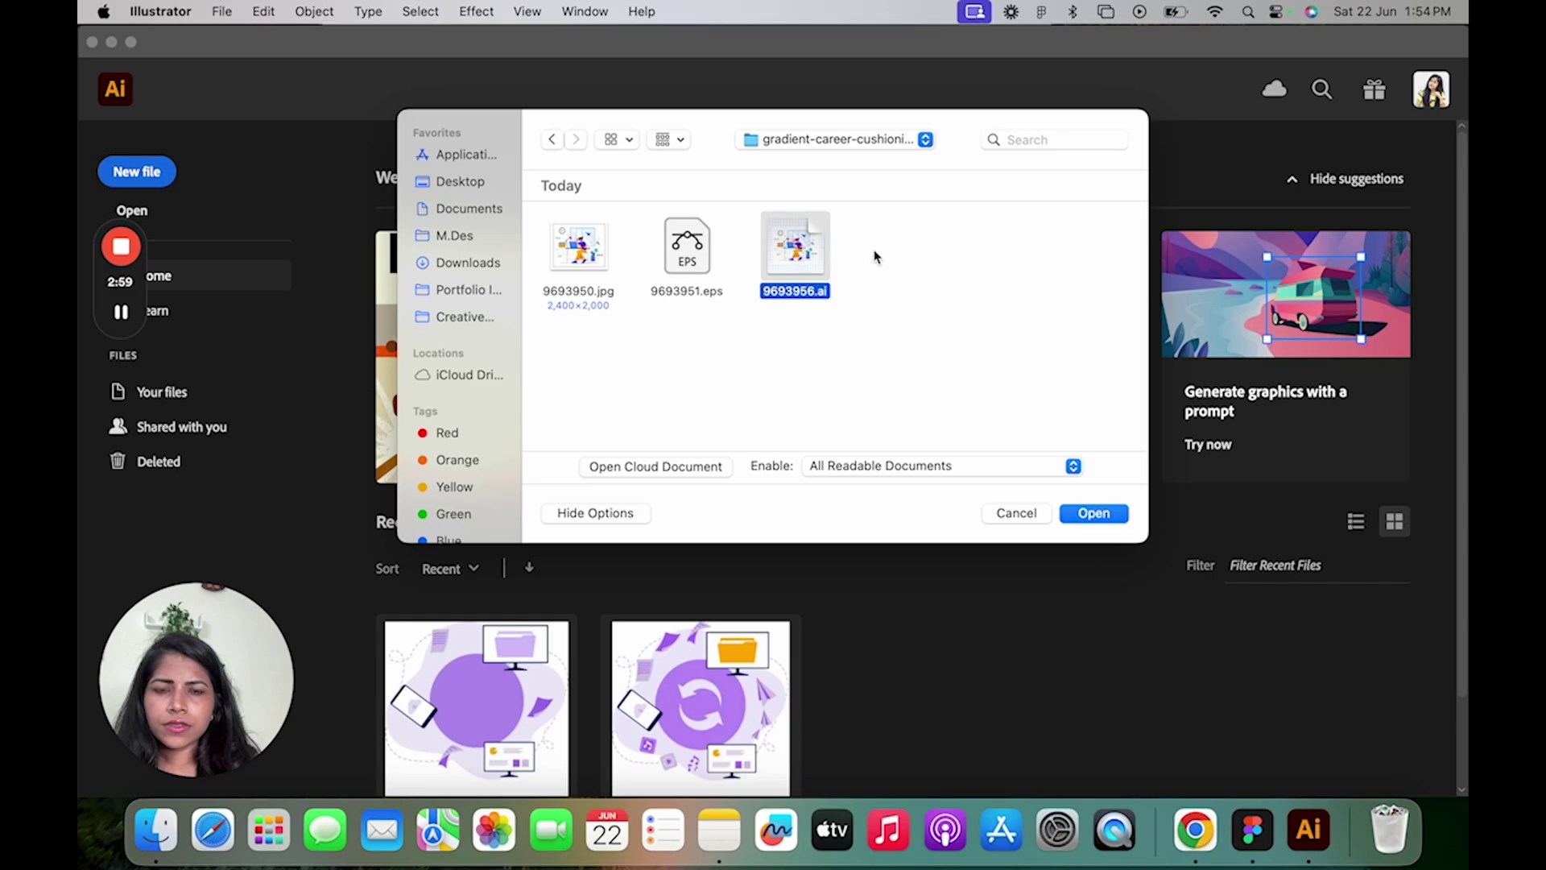
pyautogui.click(1094, 513)
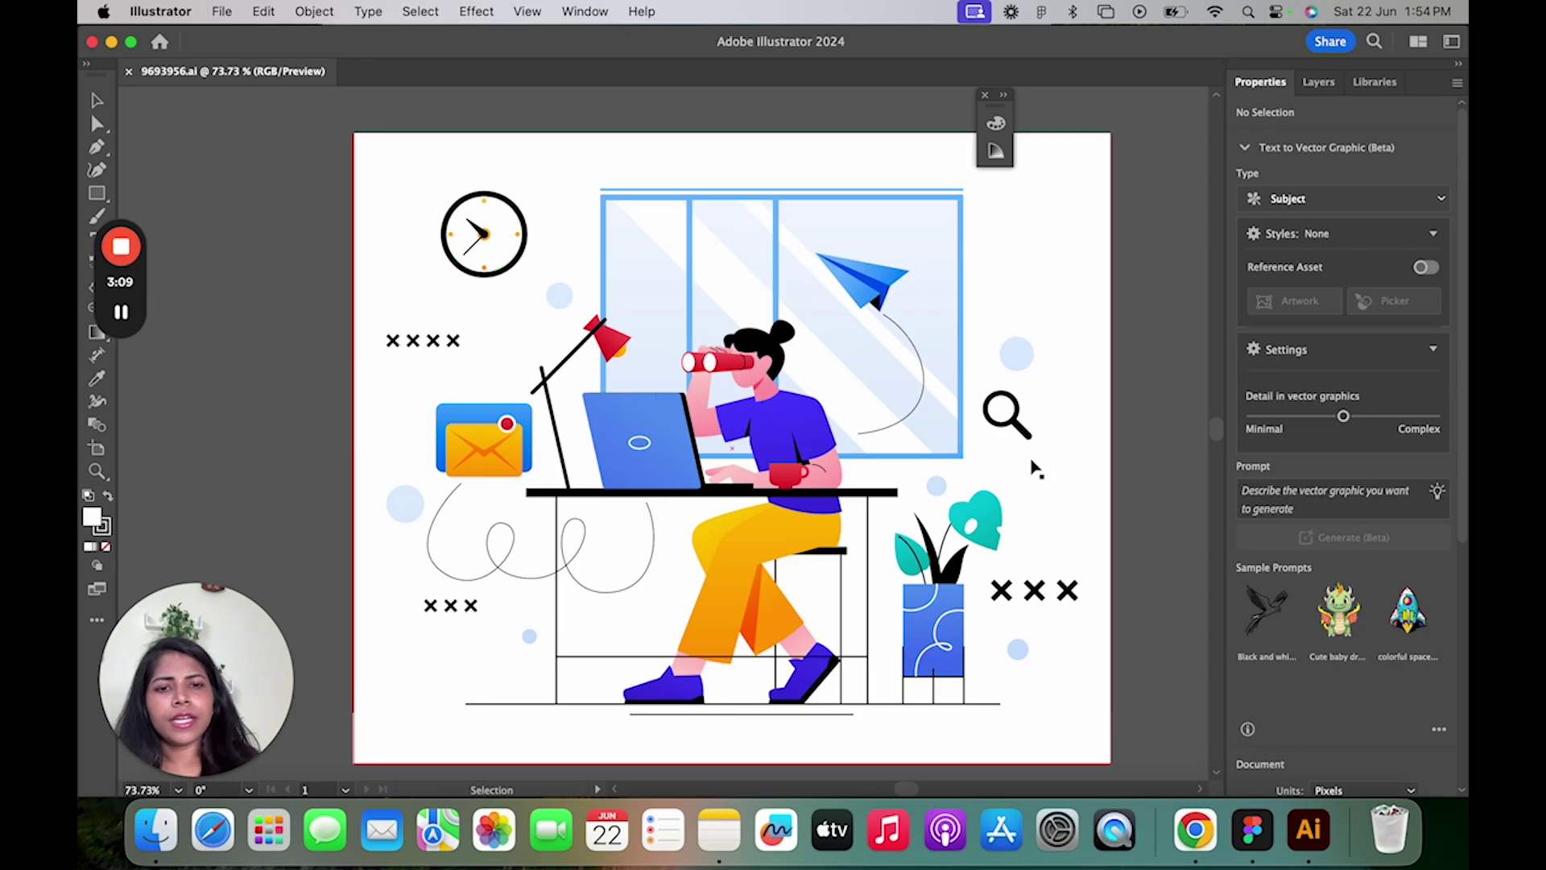
# Isolate the background objects group and delete the subgroup containing the magnifying glass, envelope, paper plane and their trailing lines.
pyautogui.click(1021, 430)
pyautogui.doubleClick(1022, 431)
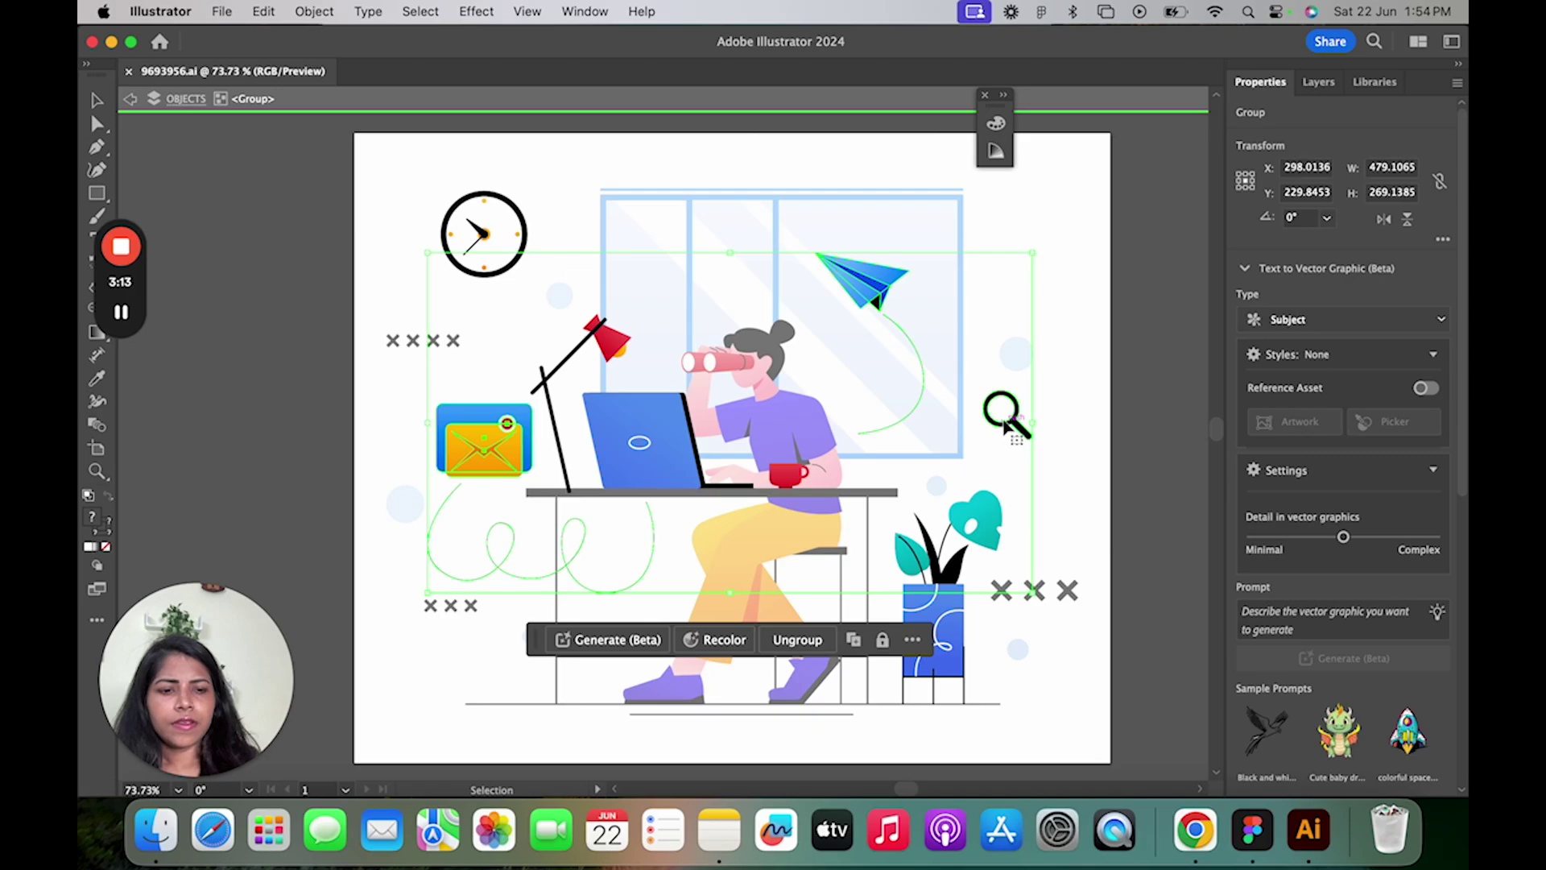
pyautogui.press('Delete')
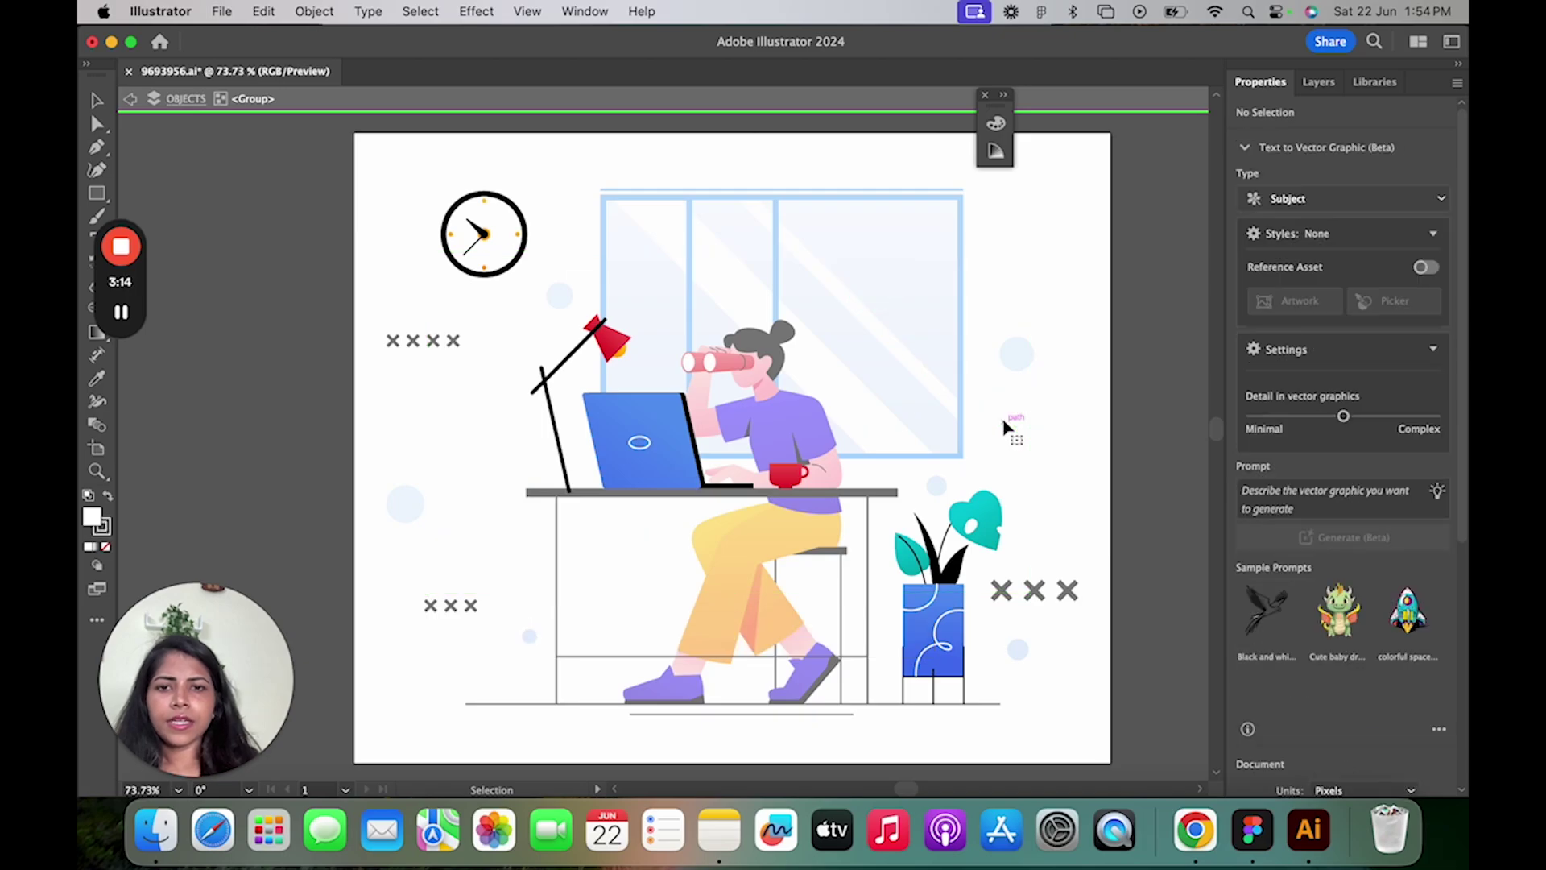
# Delete the wall clock, leave isolation mode, and delete the group of cross marks and pale blue circles around the scene.
pyautogui.click(483, 234)
pyautogui.press('Delete')
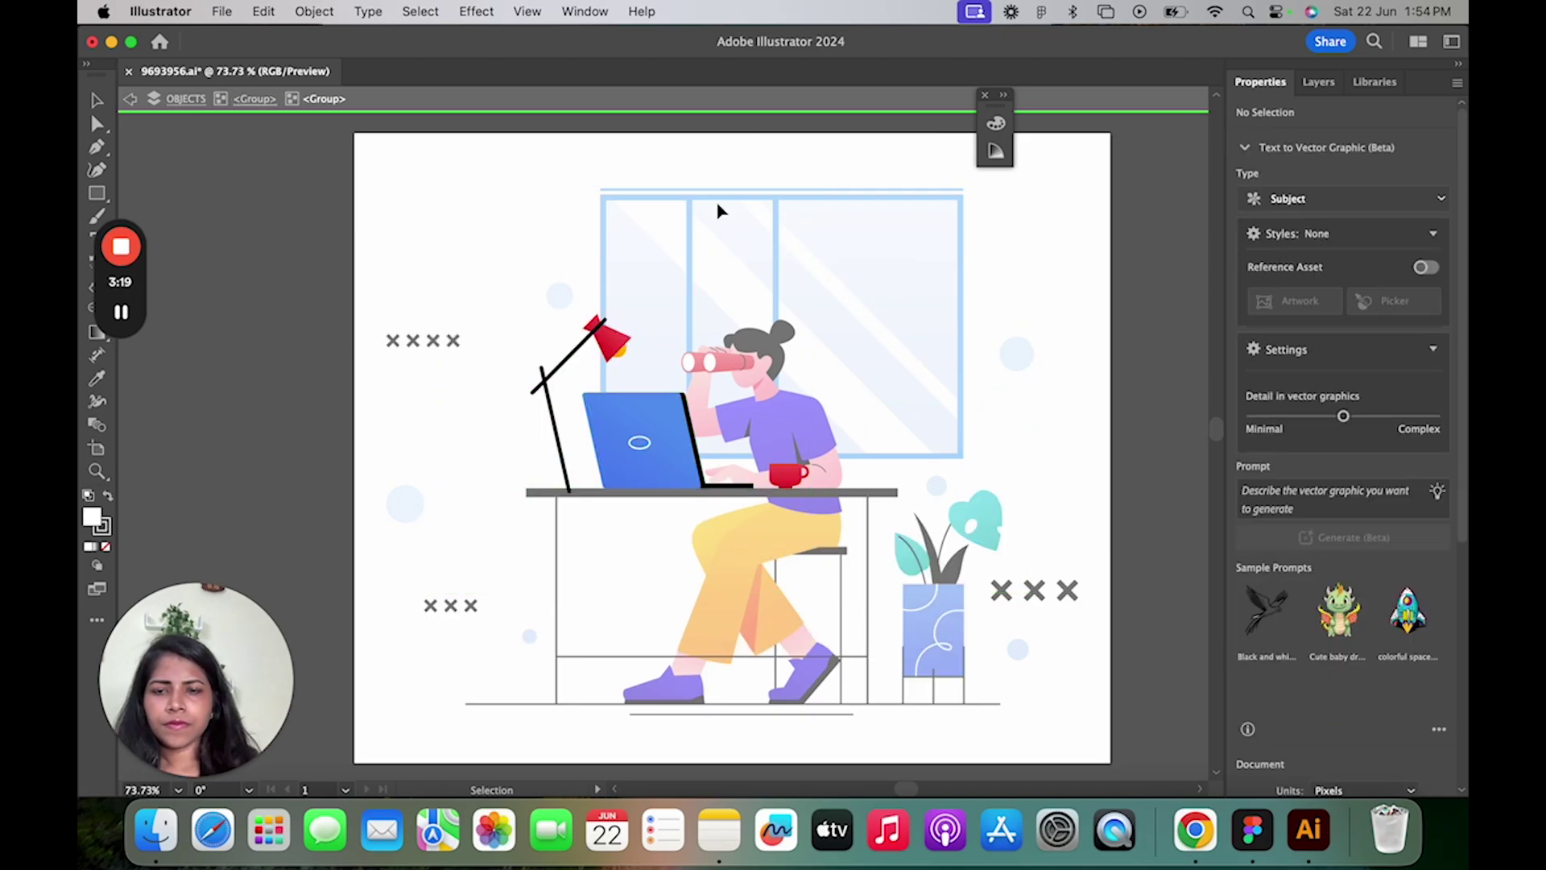
pyautogui.press('Escape')
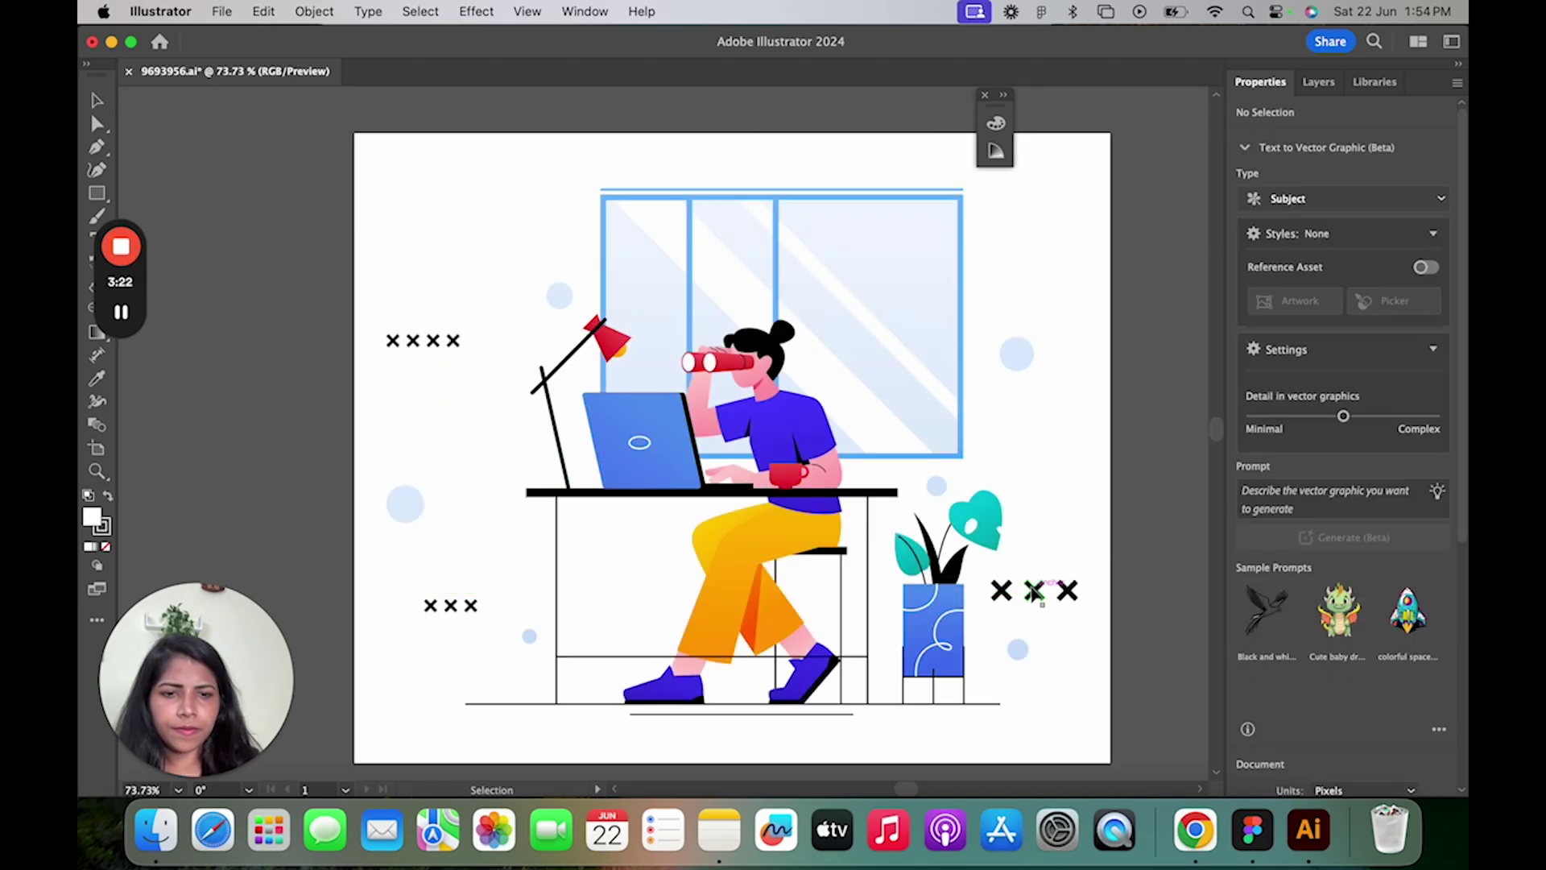
pyautogui.click(1036, 595)
pyautogui.press('Delete')
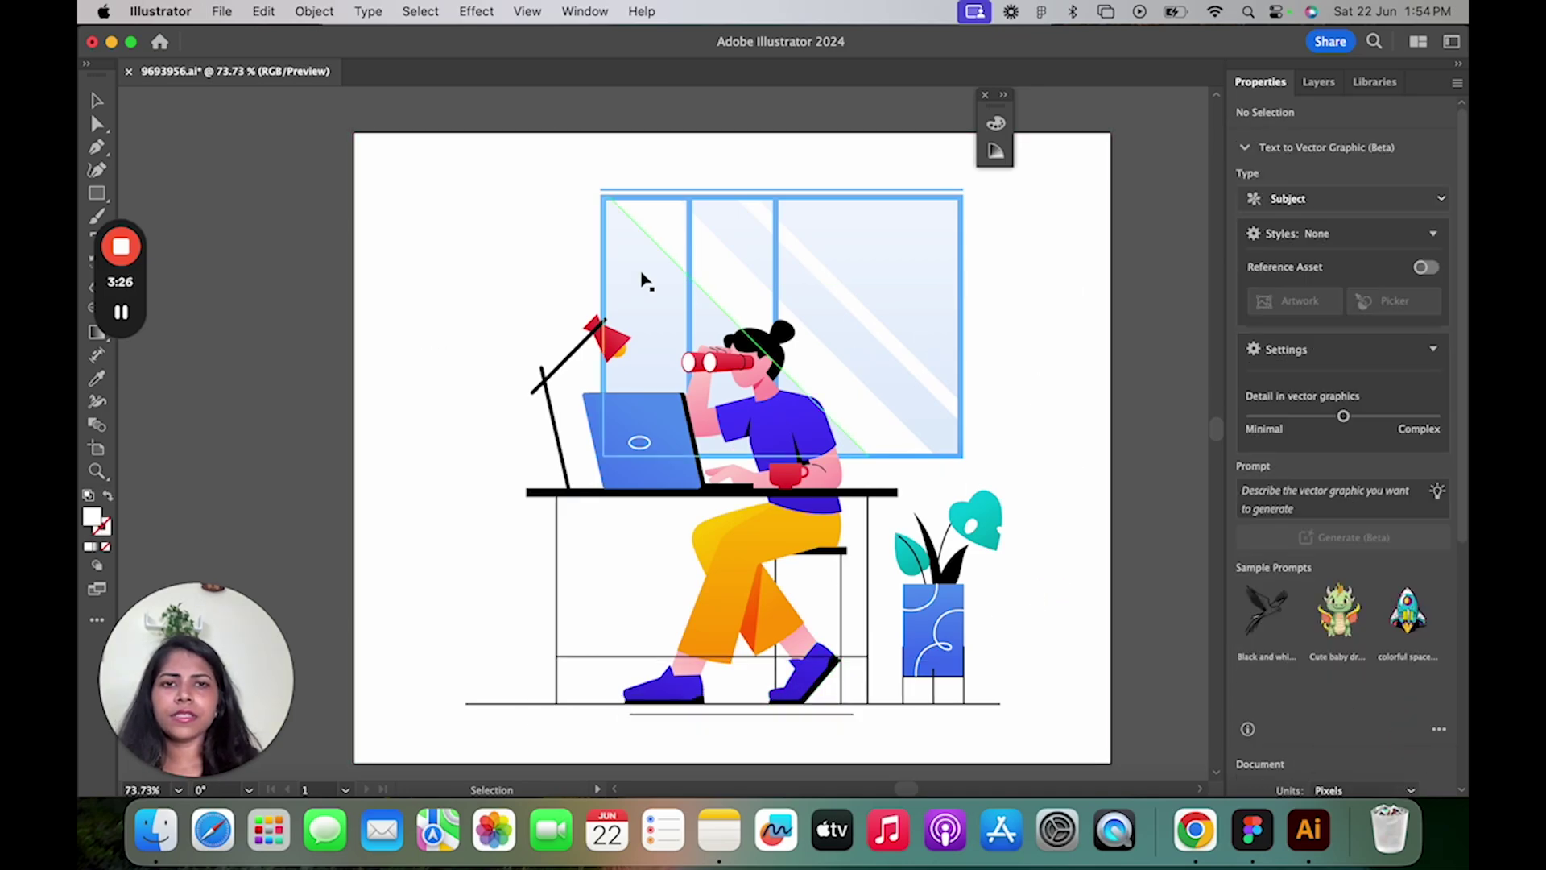
# Export the artwork in SVG format as 9693956.svg to the gradient-career-cushioning-illustration folder, proceeding as far as the SVG options.
pyautogui.click(223, 11)
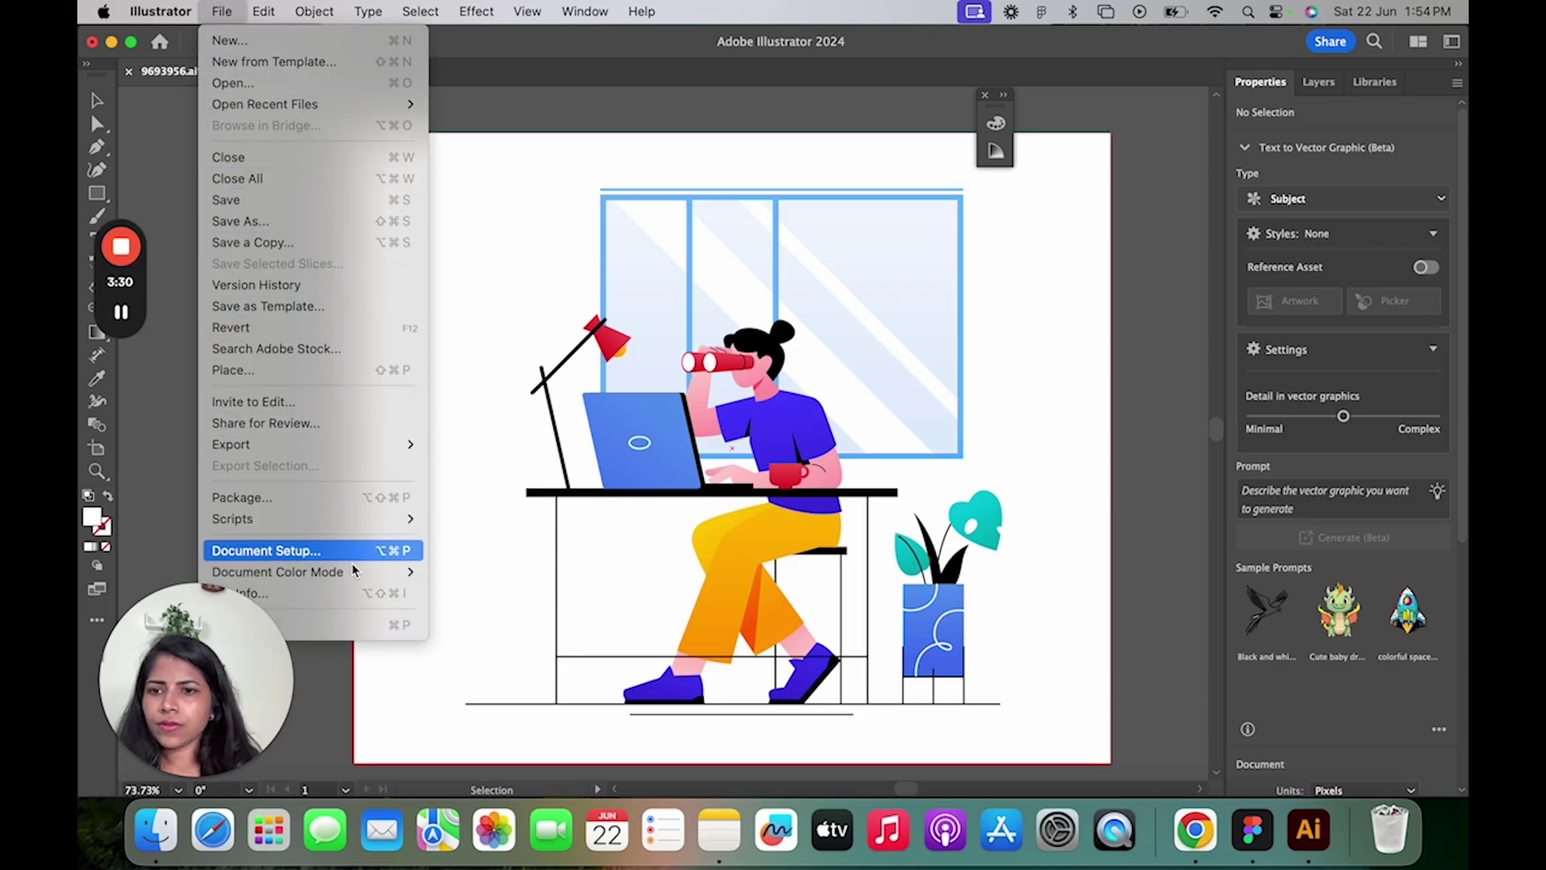
pyautogui.moveTo(335, 445)
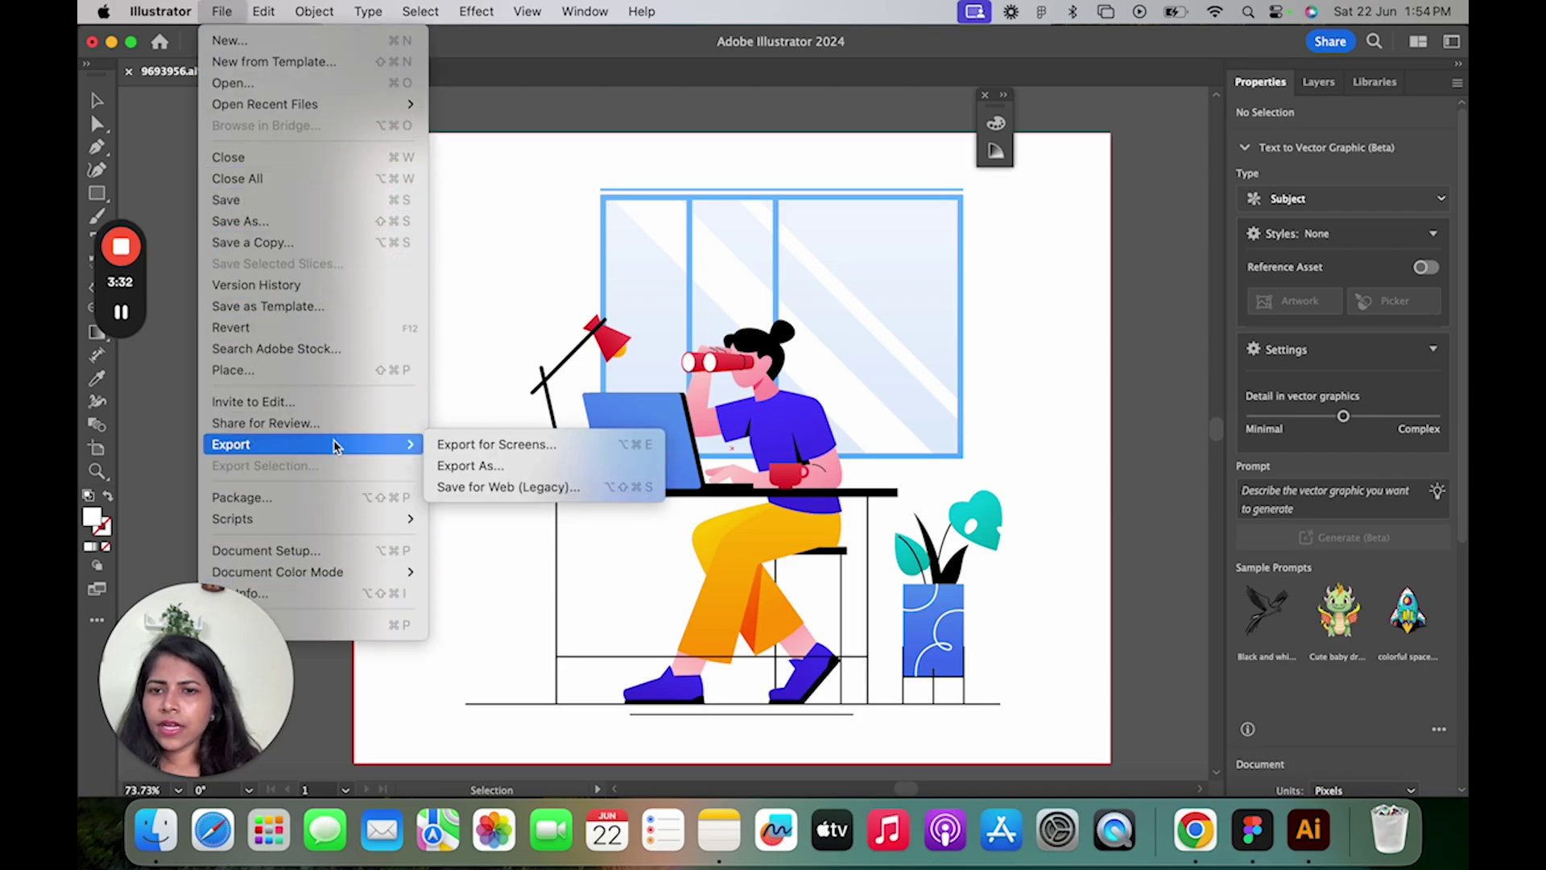
pyautogui.click(524, 466)
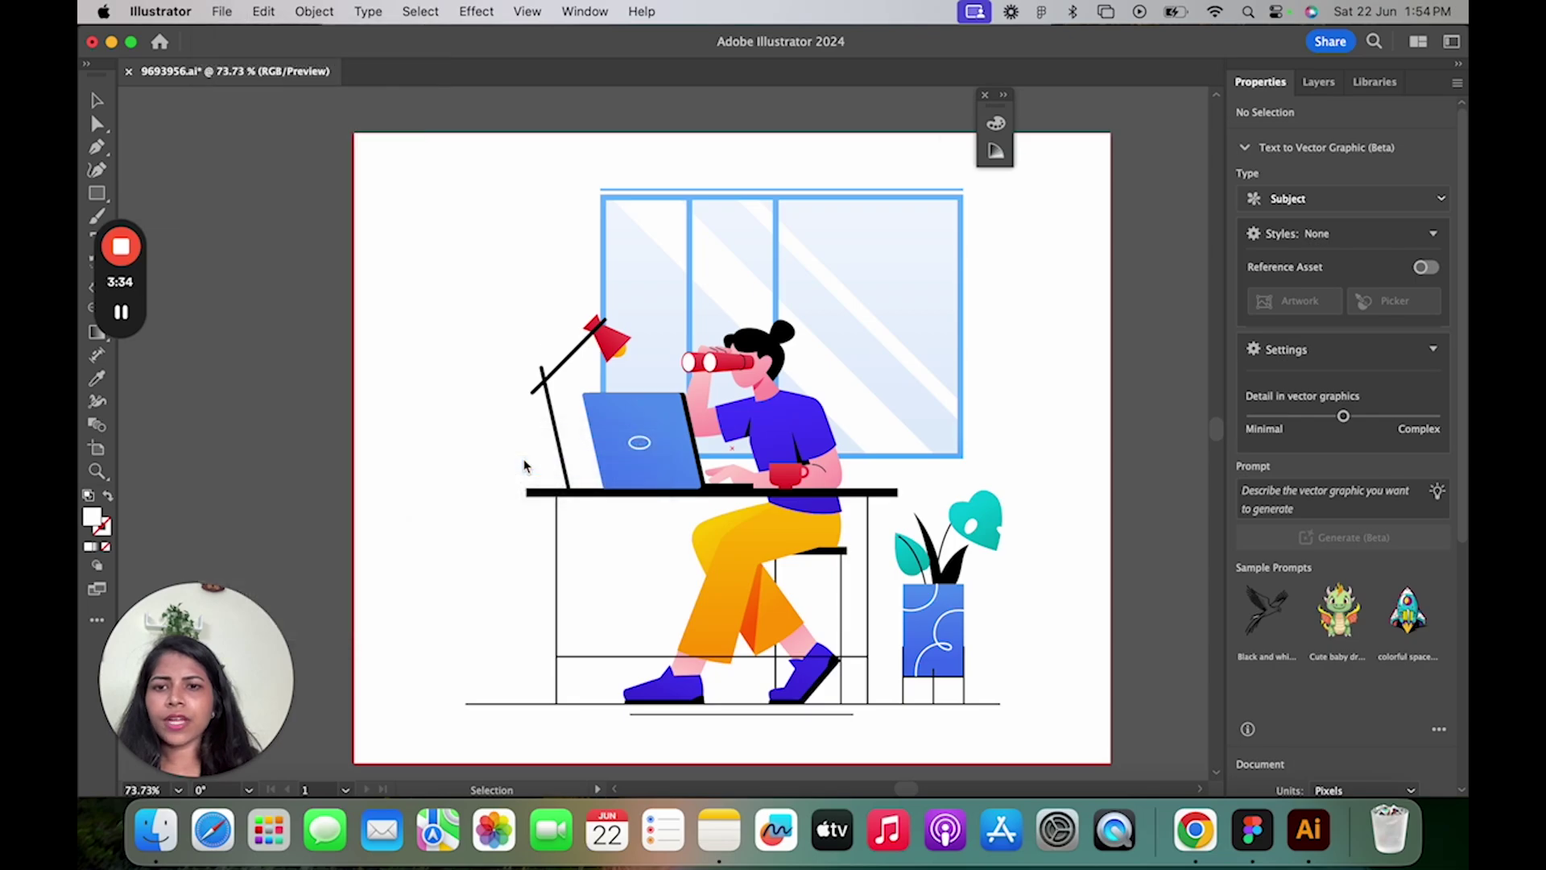
pyautogui.click(786, 436)
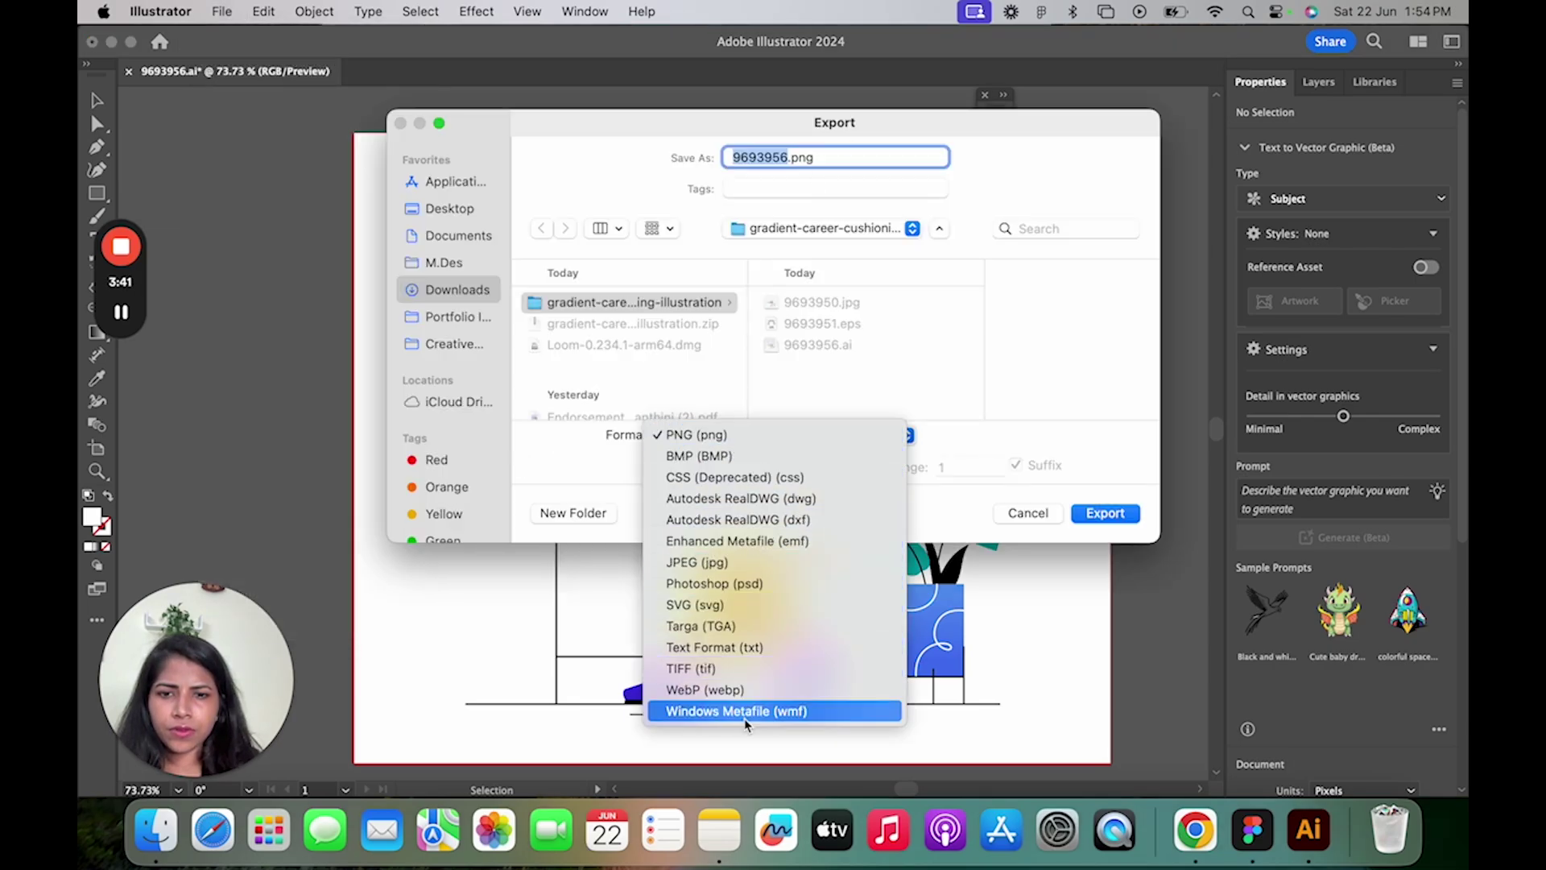
pyautogui.click(748, 605)
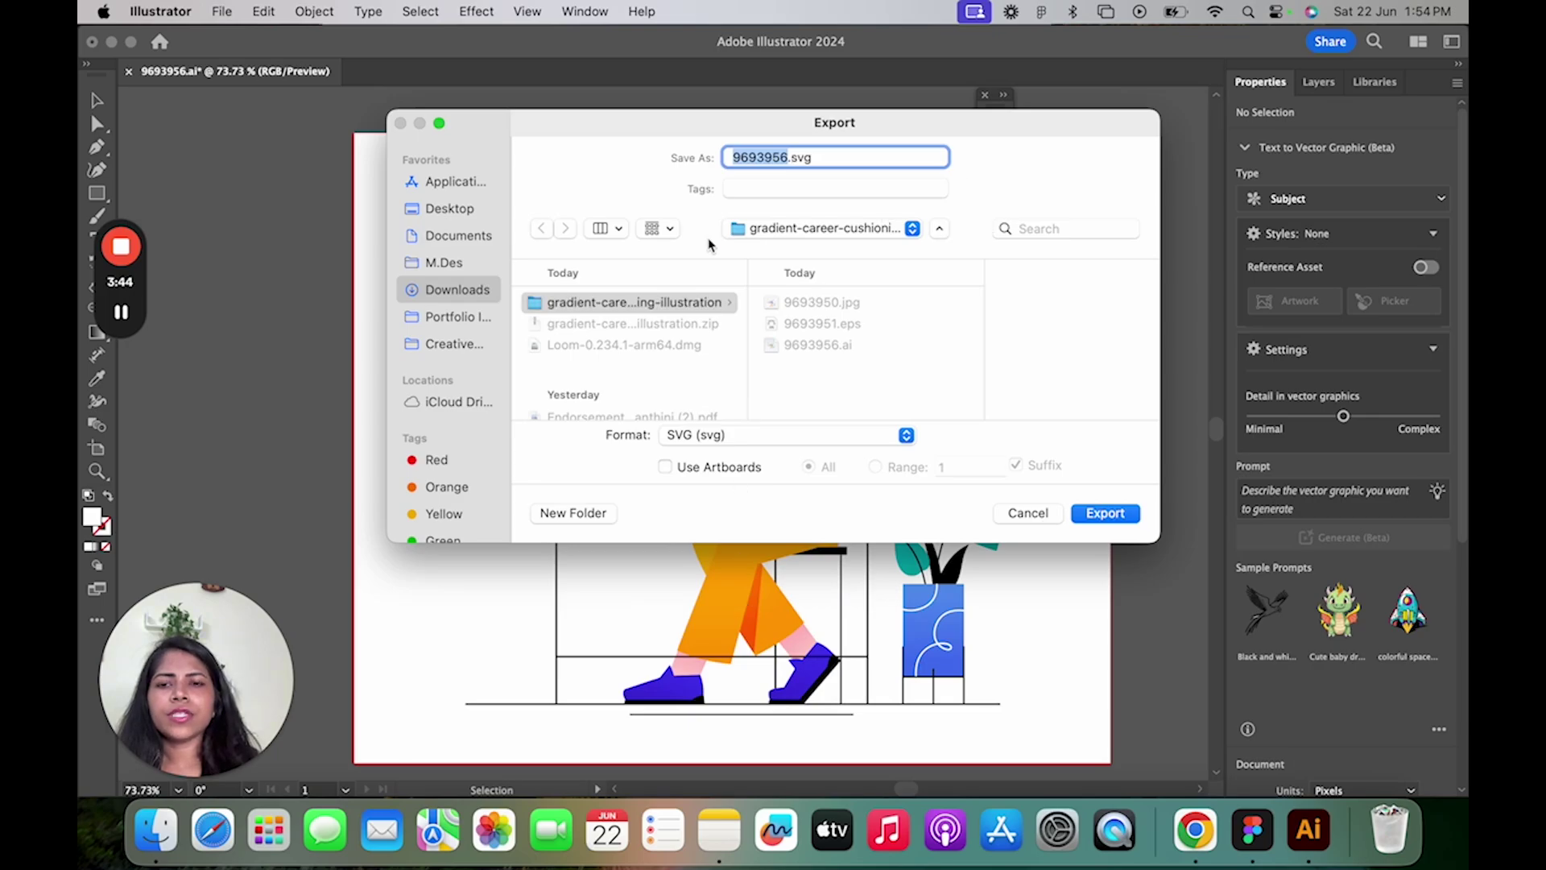
pyautogui.click(1114, 516)
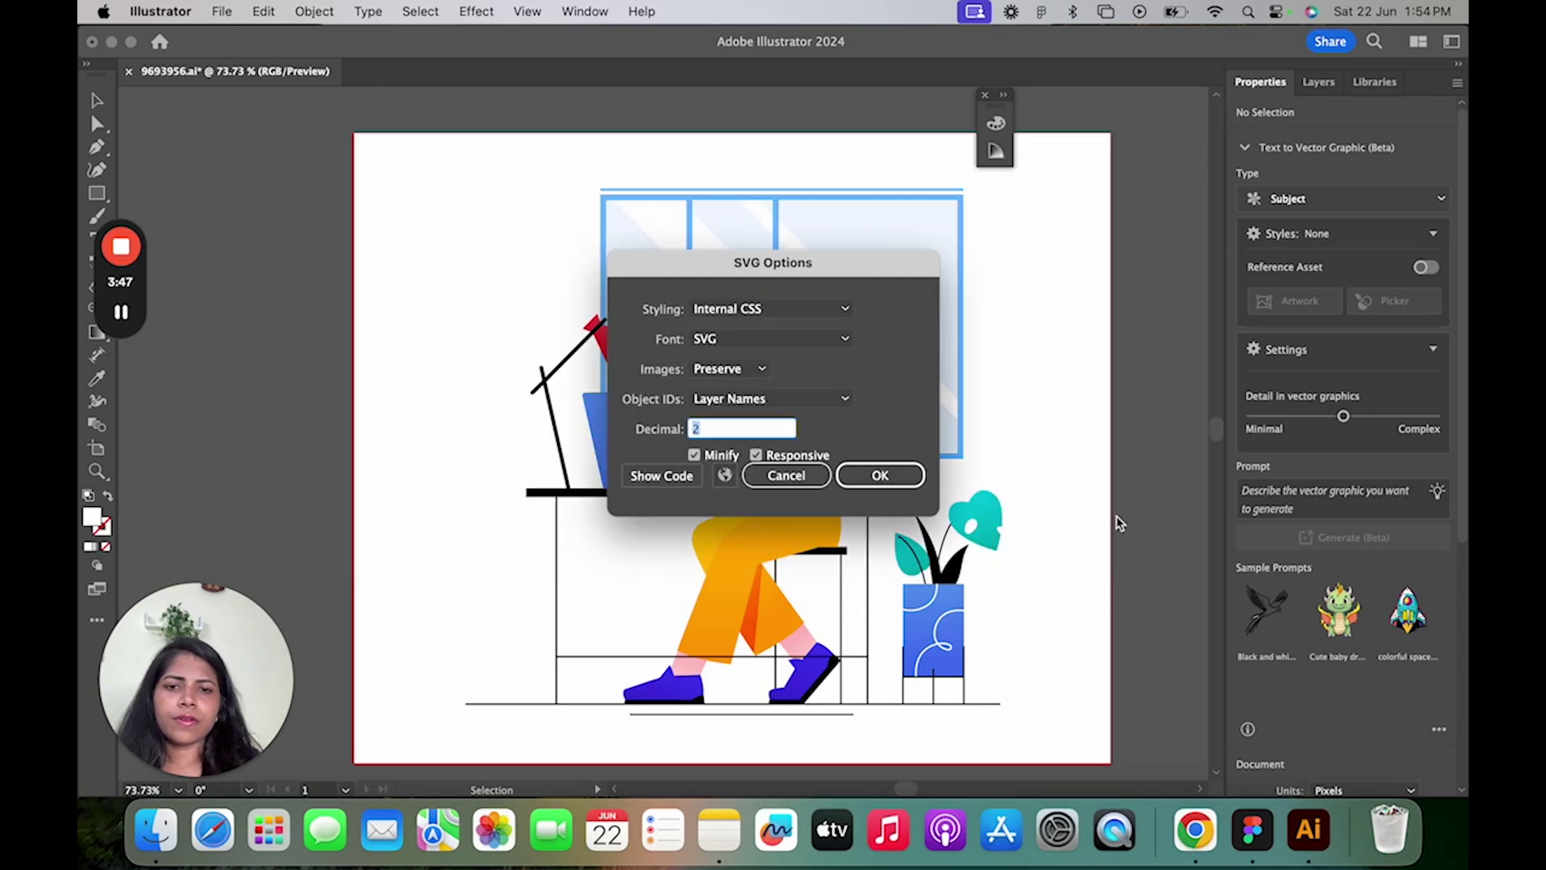
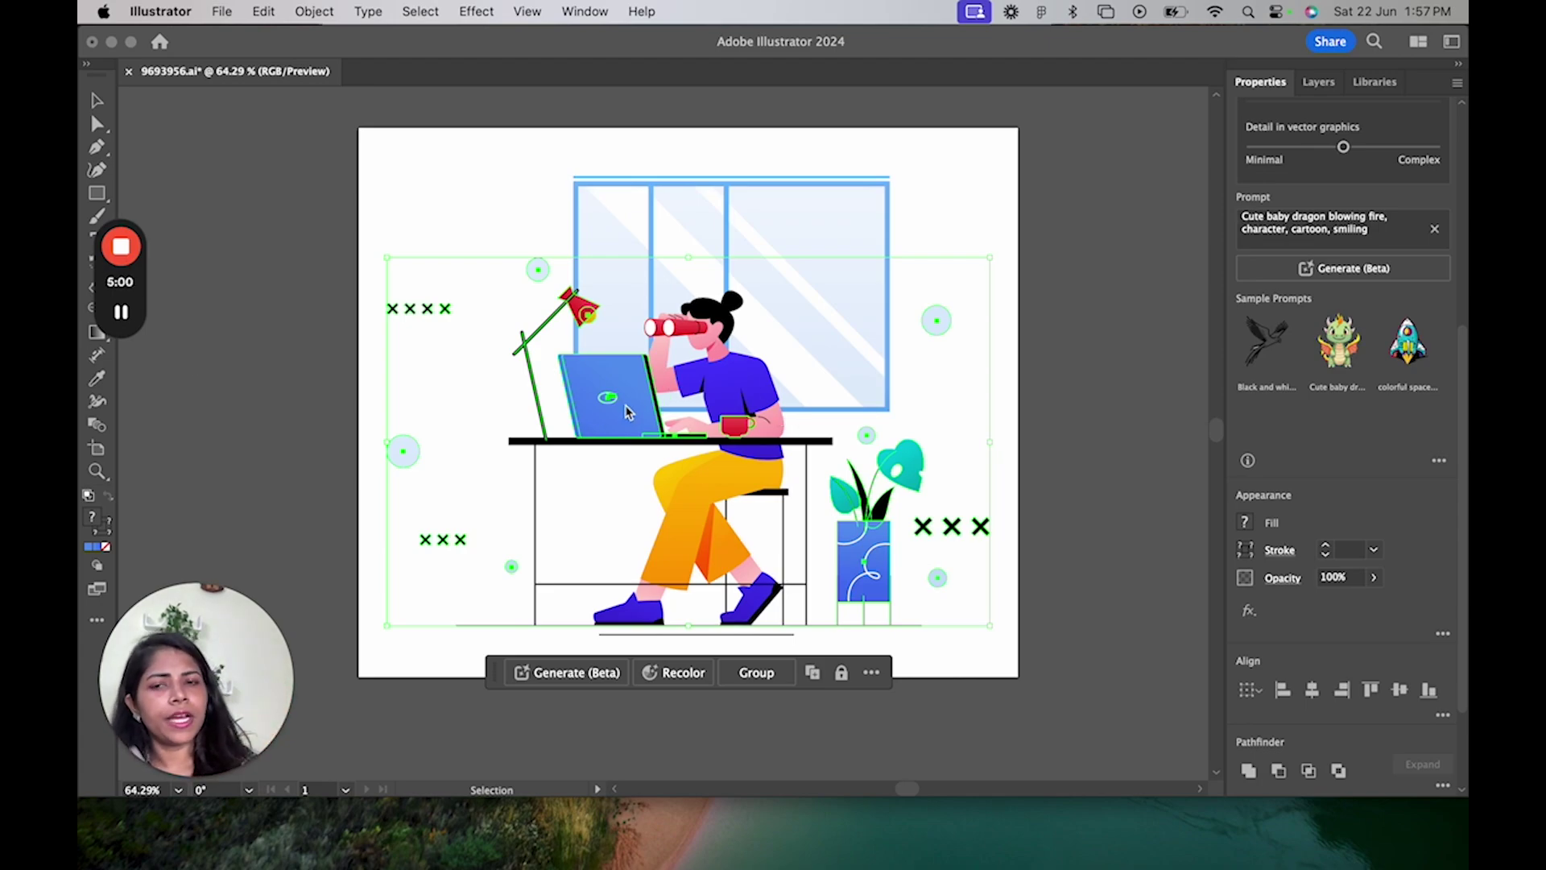
# Isolate the laptop lid within its nested groups, recolor its gradient fill with pink FABFFF, and leave isolation mode.
pyautogui.doubleClick(638, 400)
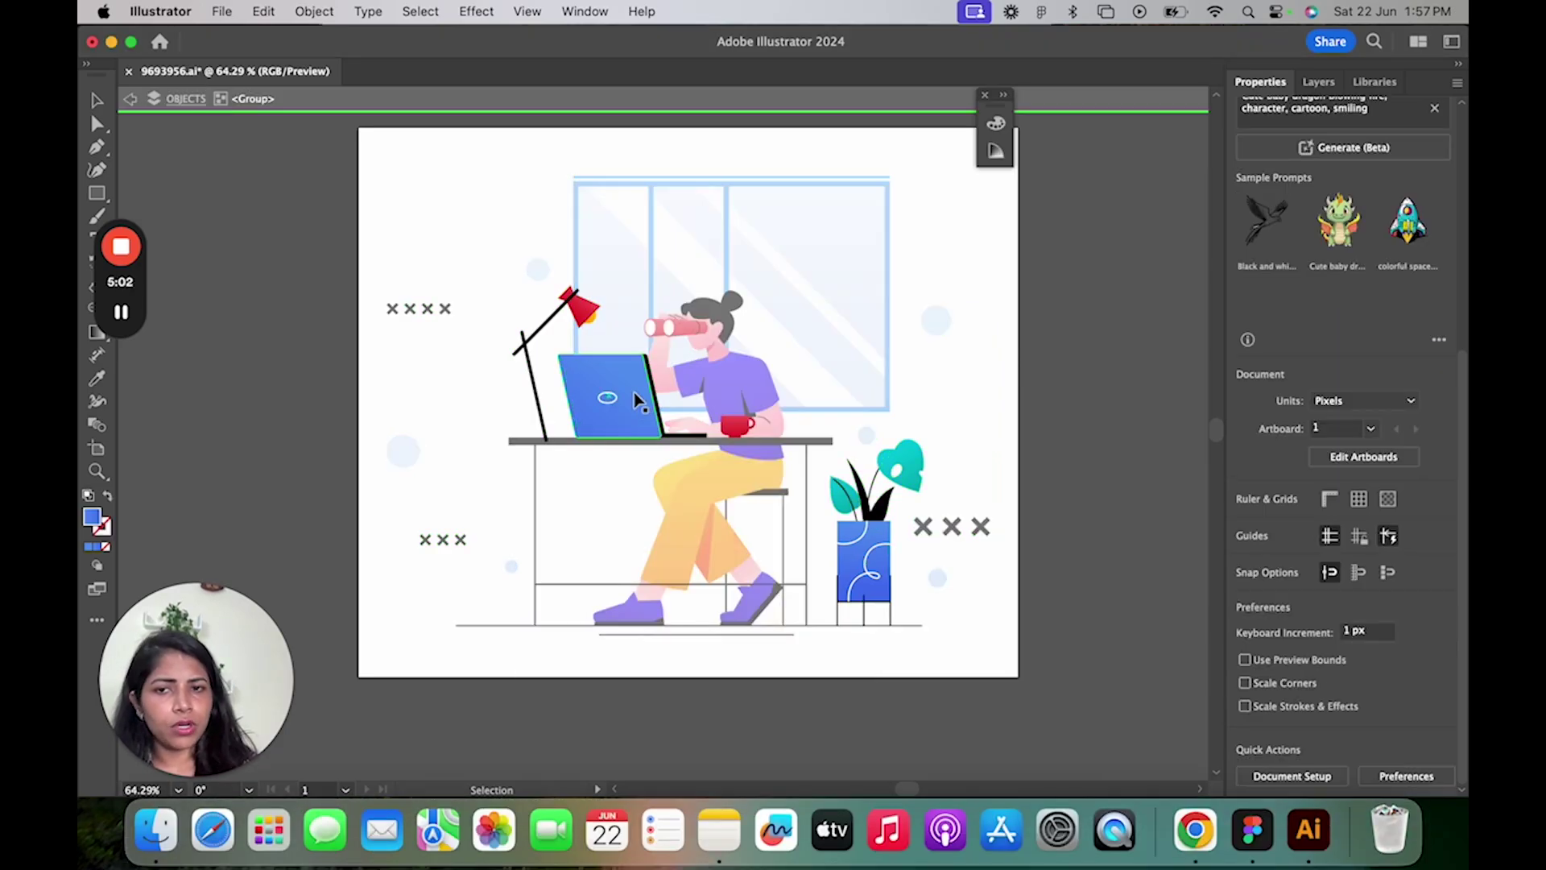
pyautogui.click(612, 395)
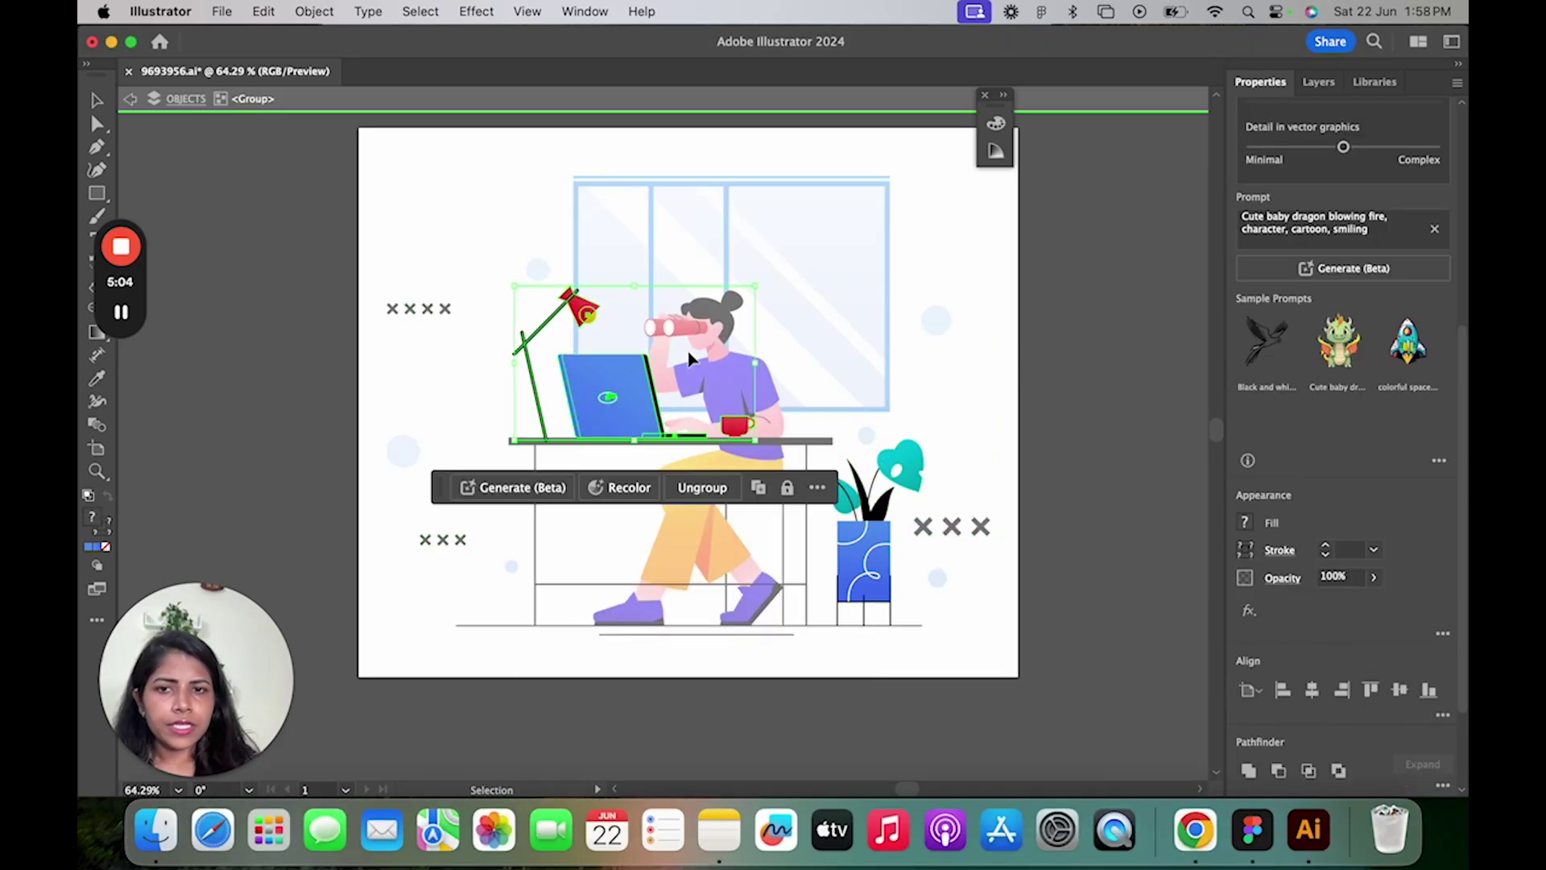
pyautogui.doubleClick(616, 385)
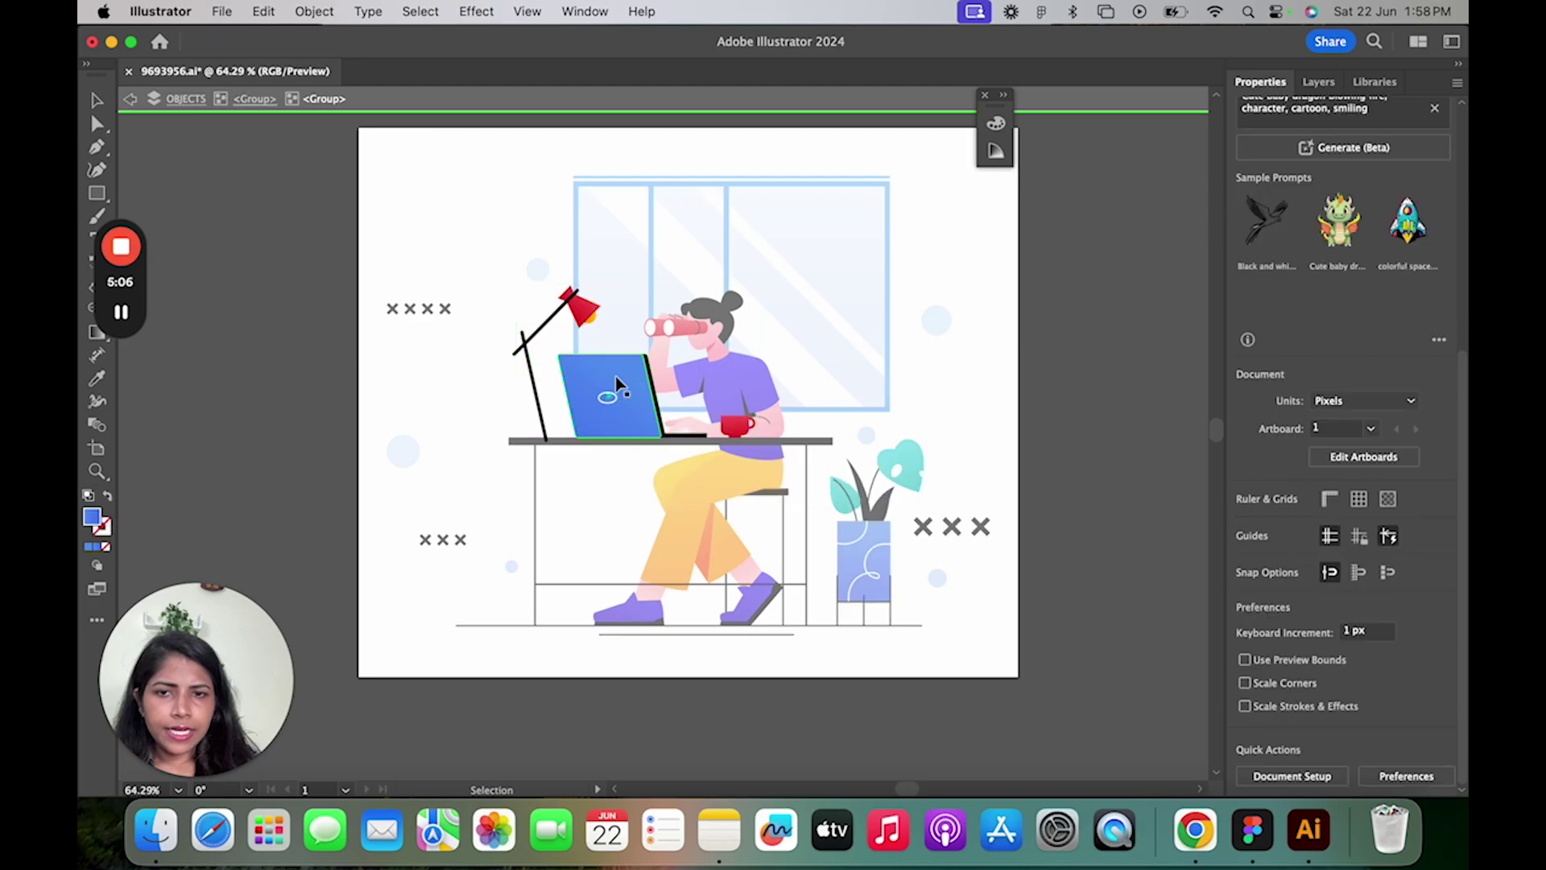
pyautogui.doubleClick(616, 385)
pyautogui.click(616, 385)
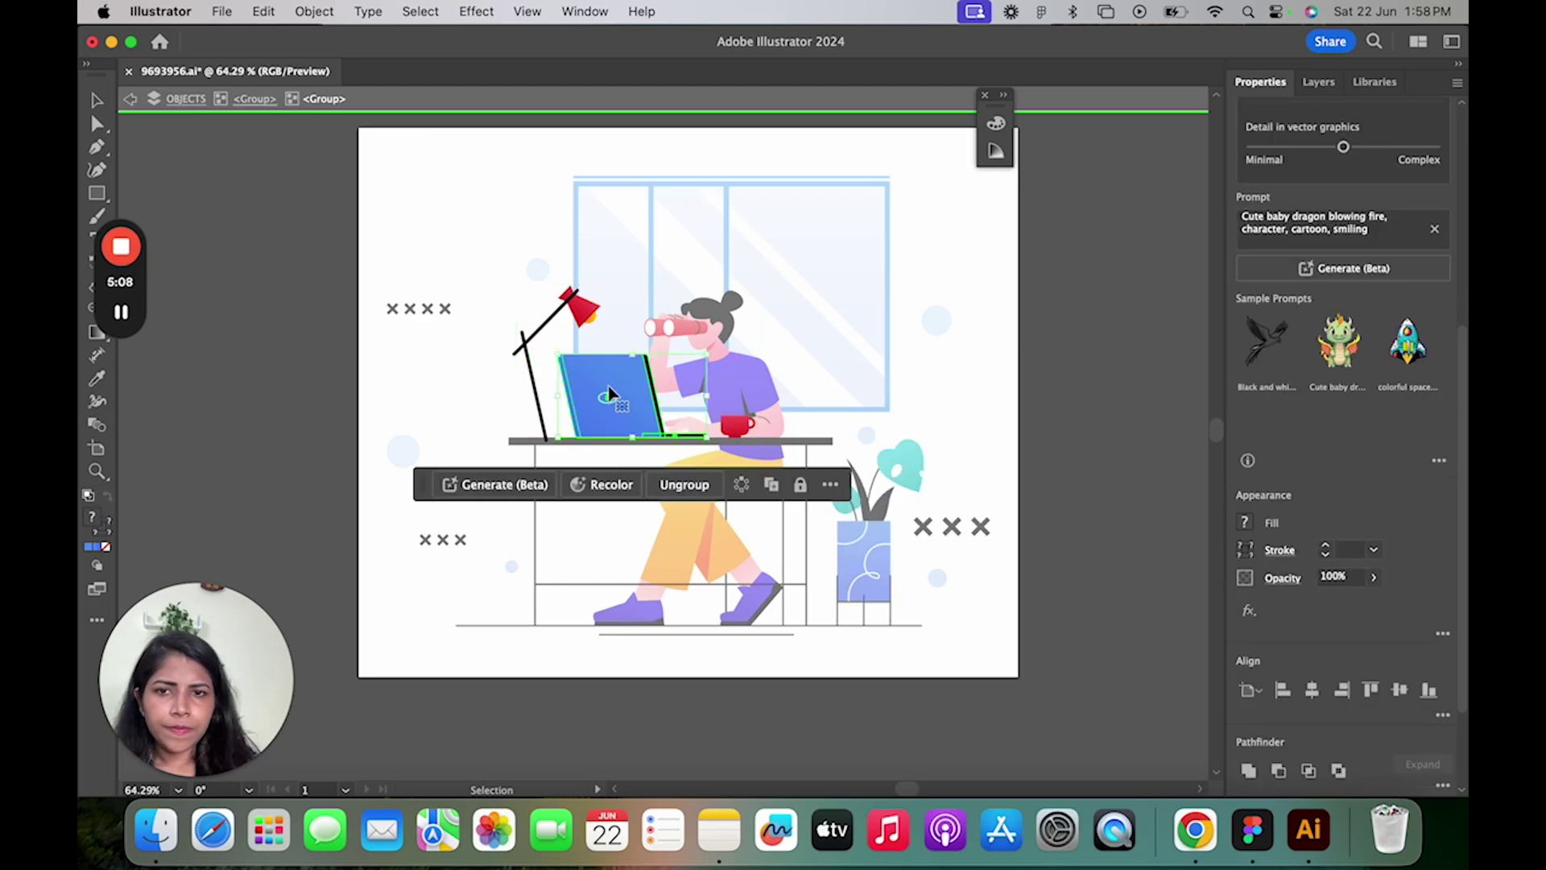
pyautogui.click(1245, 522)
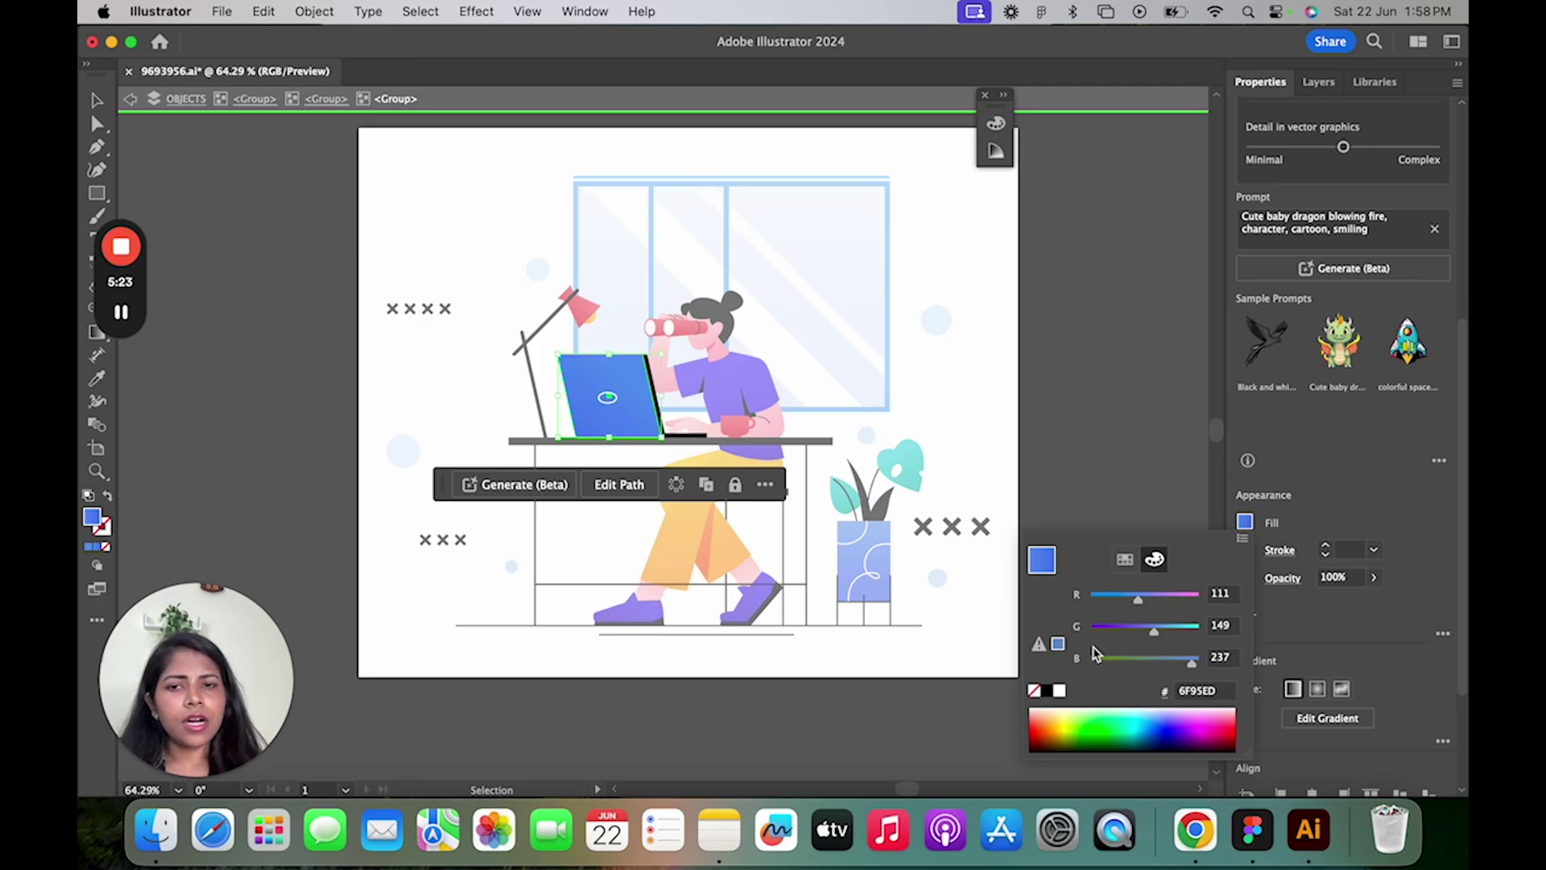
pyautogui.moveTo(1176, 708)
pyautogui.mouseDown()
pyautogui.moveTo(1228, 707)
pyautogui.moveTo(1136, 714)
pyautogui.moveTo(1206, 711)
pyautogui.mouseUp()
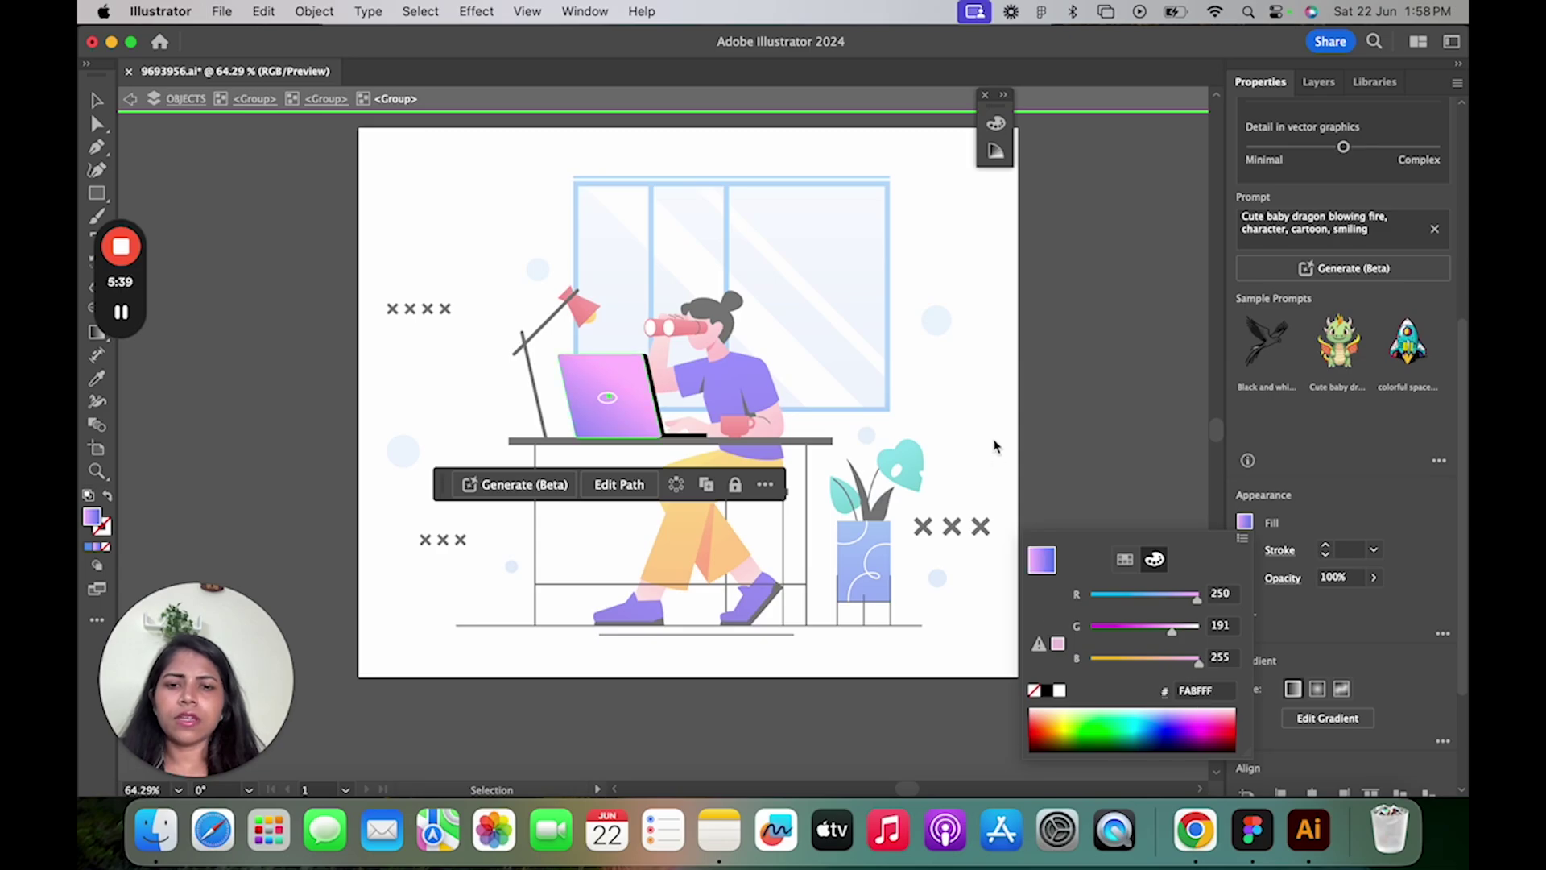
pyautogui.doubleClick(995, 444)
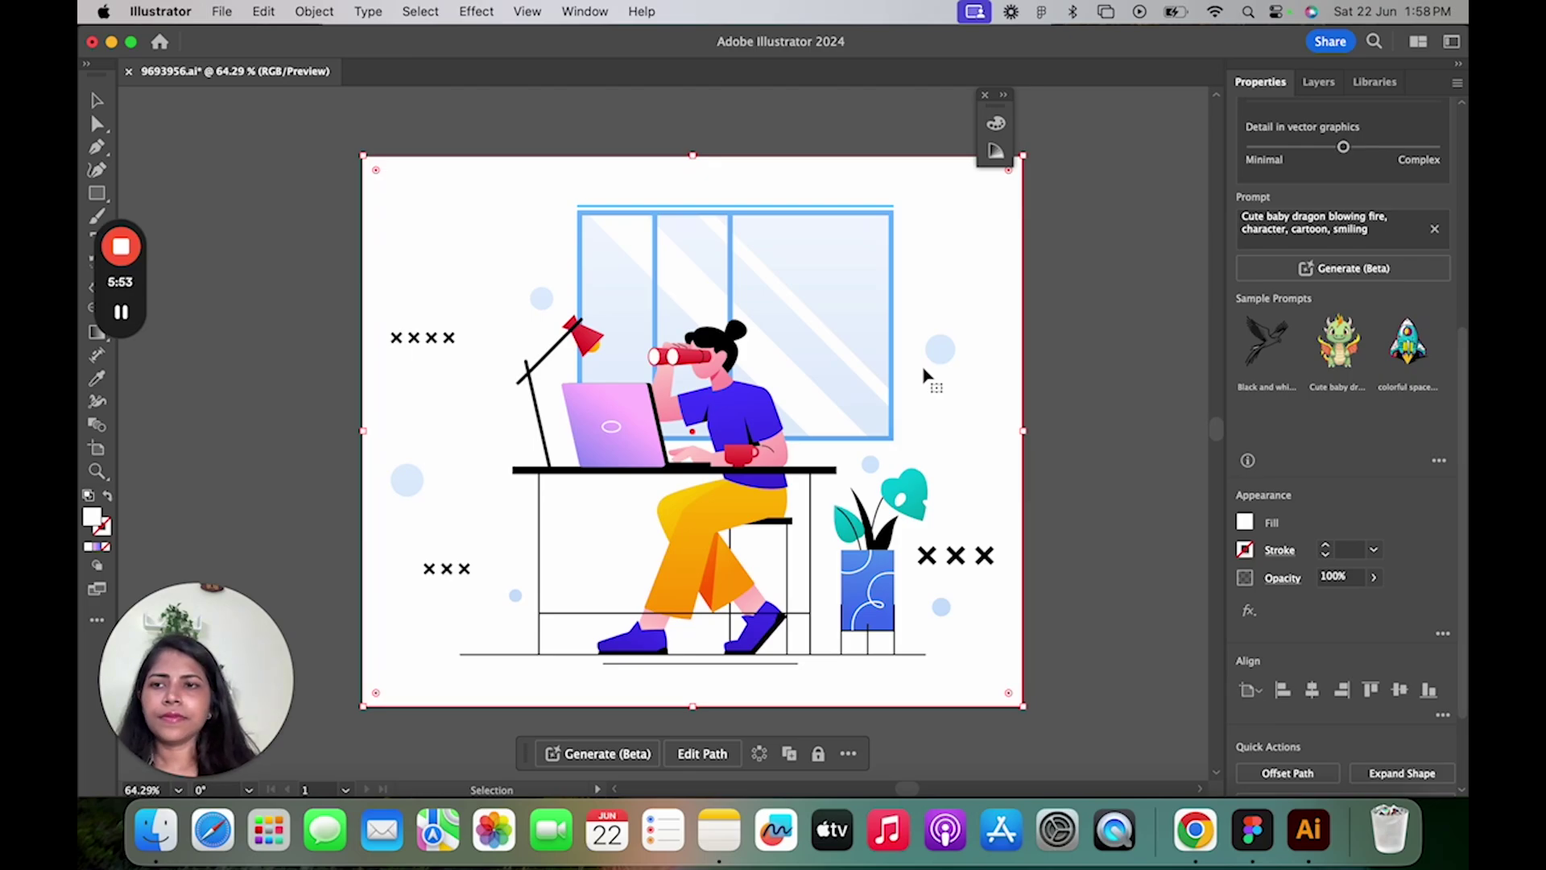
# Draw a closed freeform shape with curved sides using the Pen tool in the artboard's empty upper-left area, above the four cross marks.
pyautogui.click(100, 150)
pyautogui.moveTo(391, 242); pyautogui.dragTo(505, 312)
pyautogui.click(420, 293)
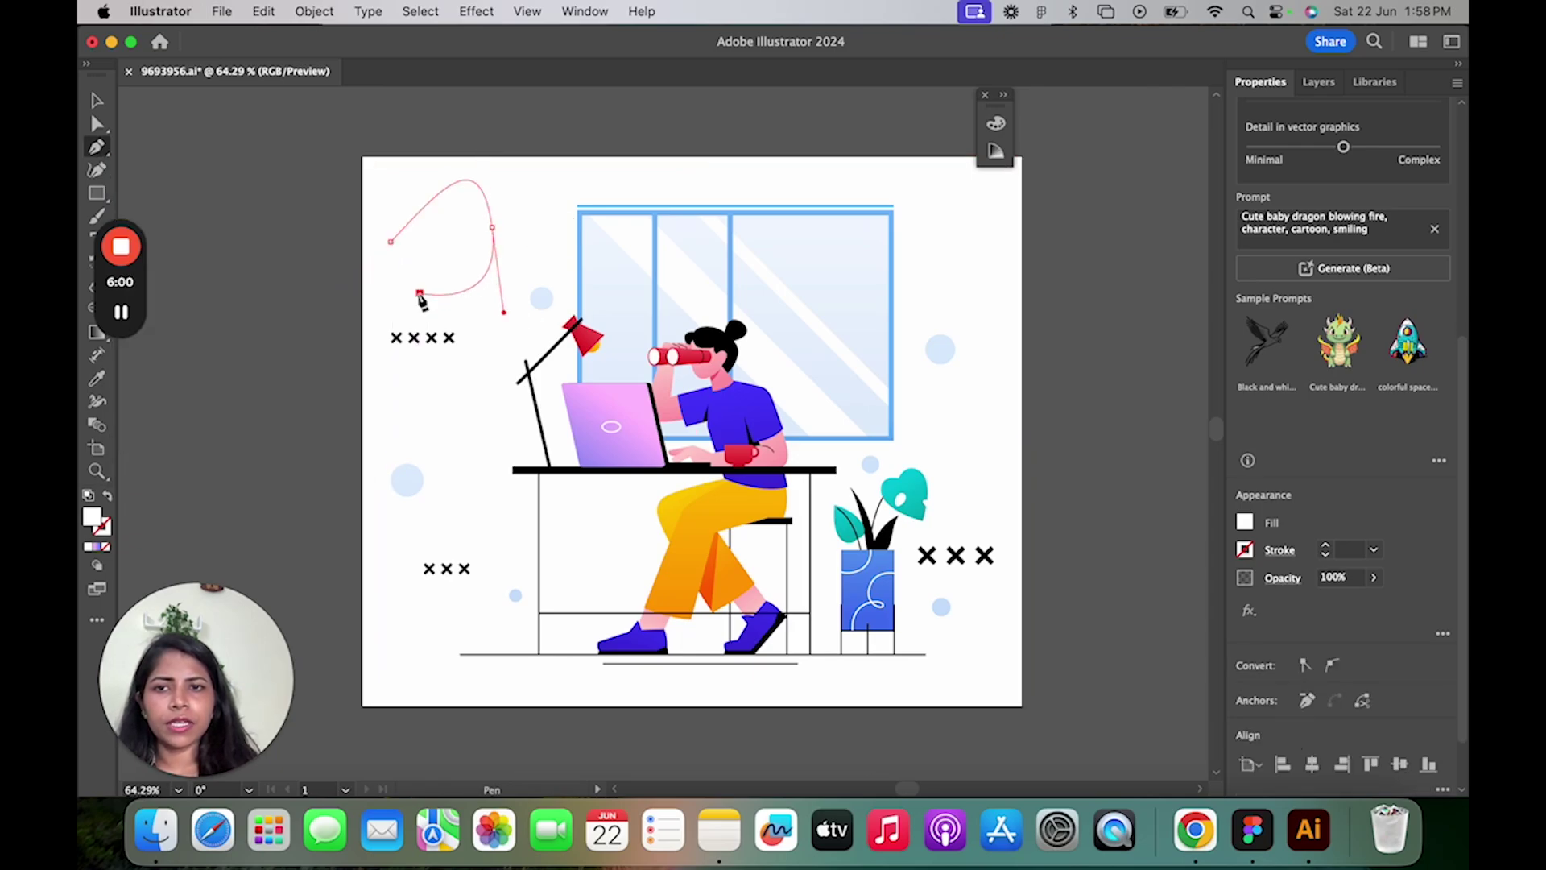
pyautogui.click(391, 241)
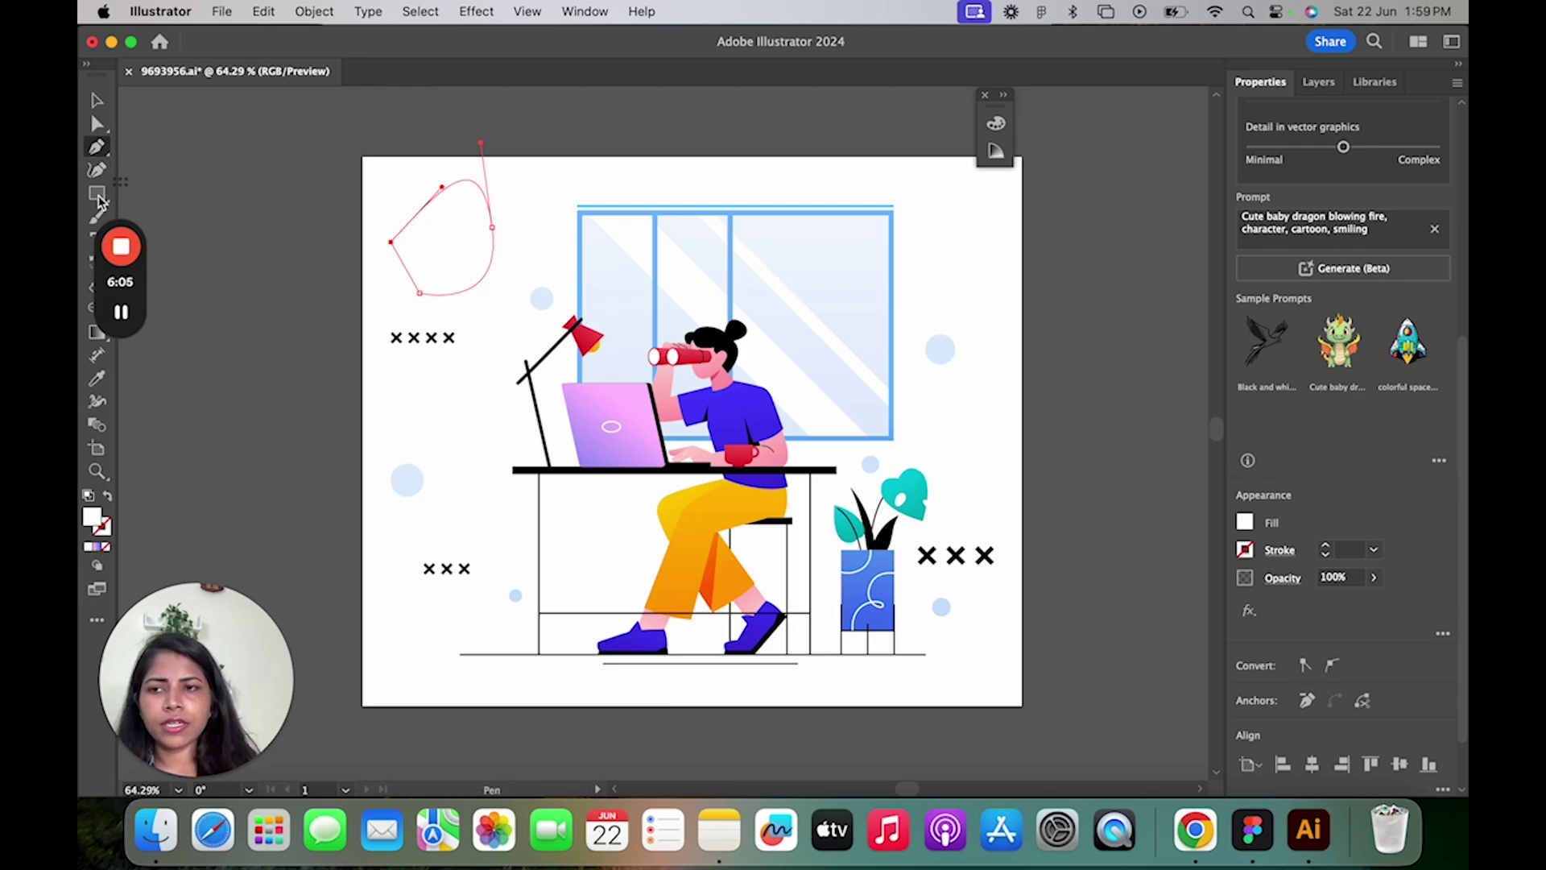
pyautogui.moveTo(121, 242); pyautogui.dragTo(249, 83)
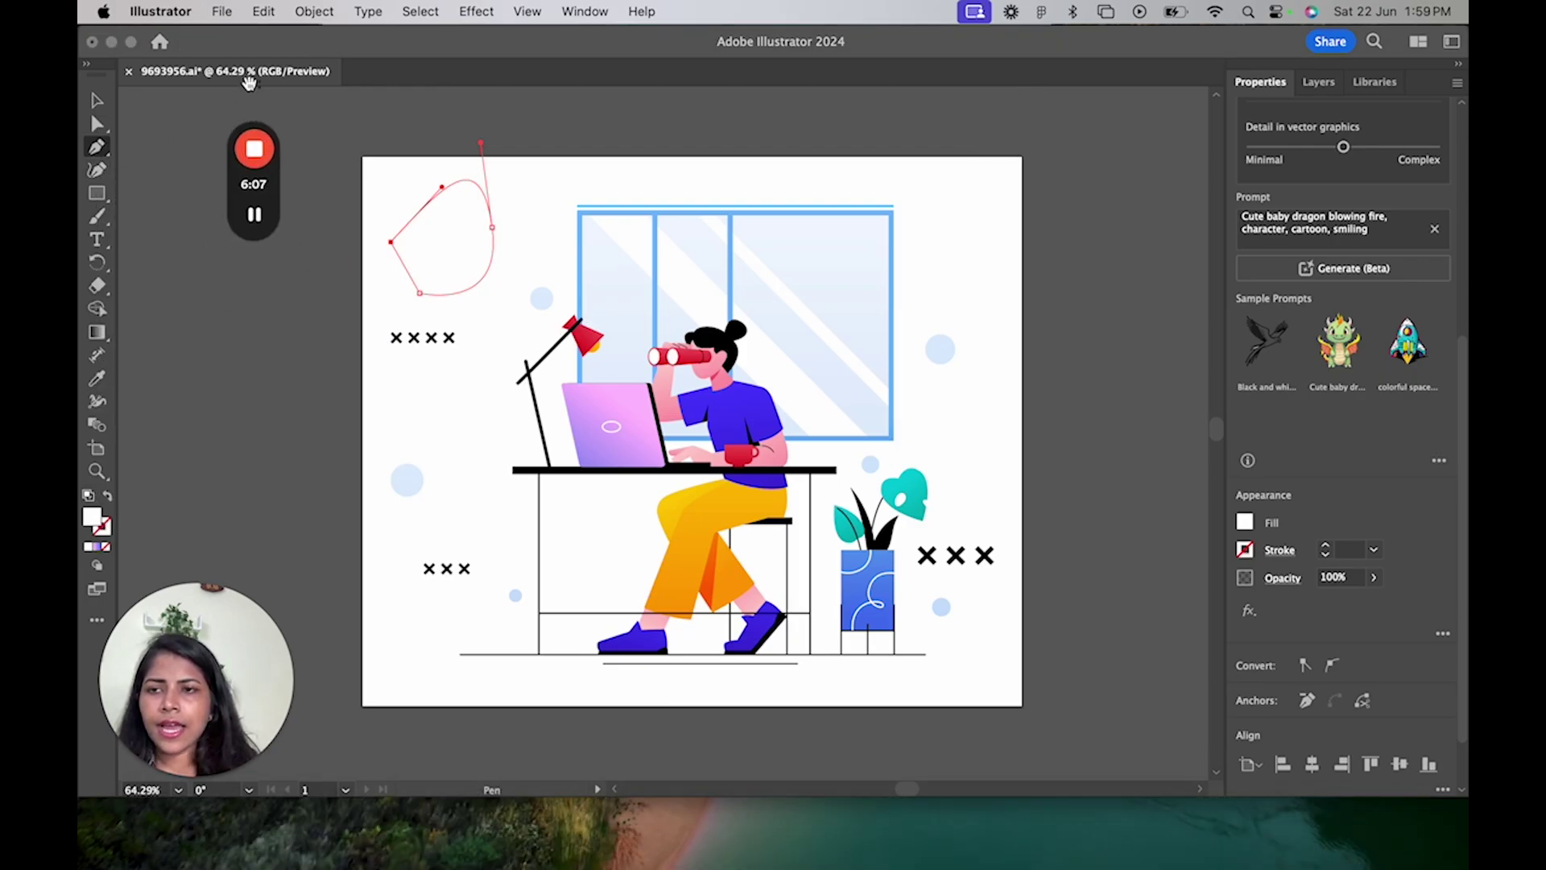